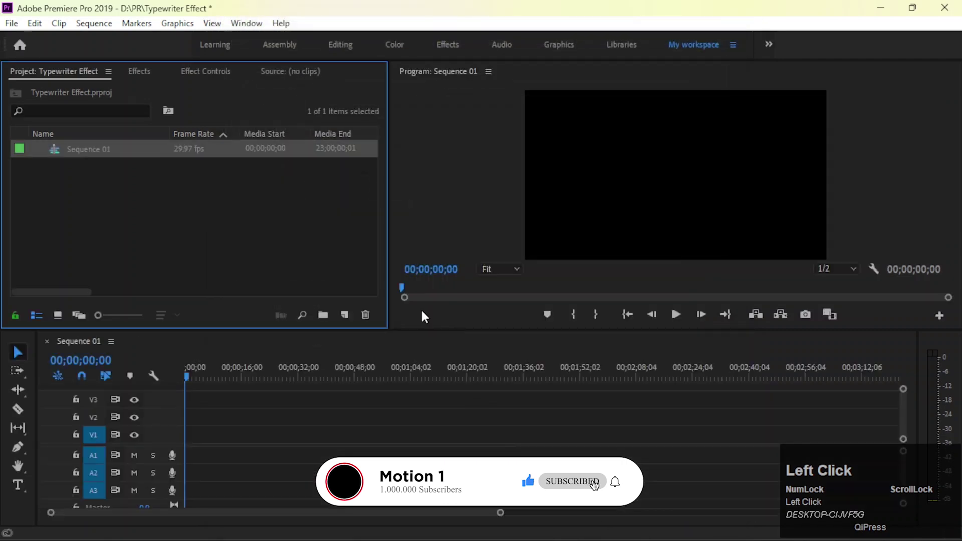
Import the pexels-pixabay-235985 image from Downloads and Typewriter SFX.mp3 from the Typewritter Effect folder inside MUSIC.
double_click(150, 208)
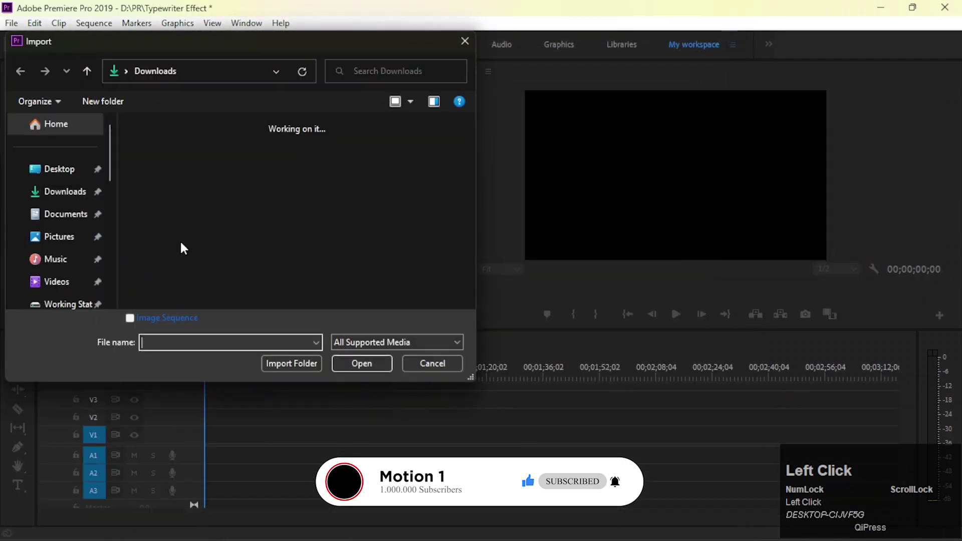
double_click(151, 191)
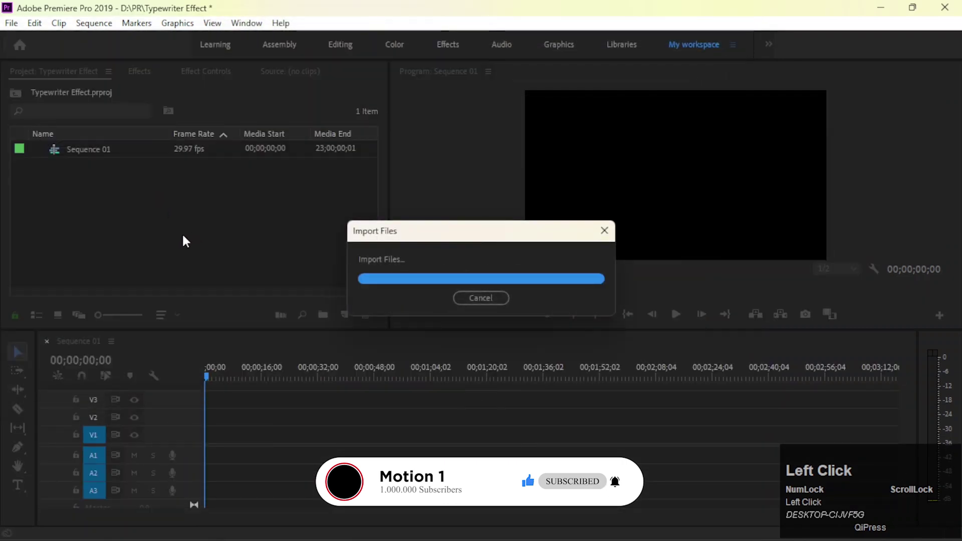
double_click(169, 239)
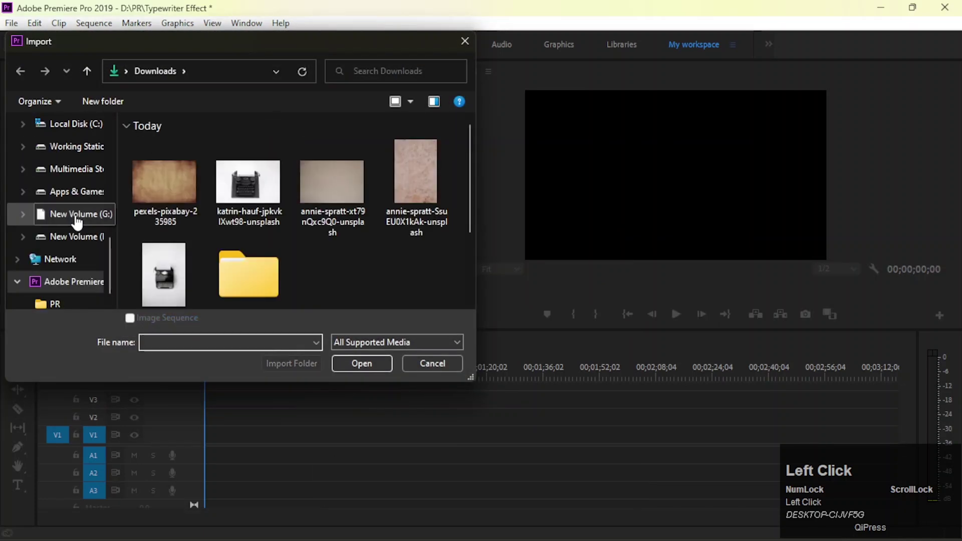
scroll(70, 236, "up", 1)
scroll(69, 236, "up", 3)
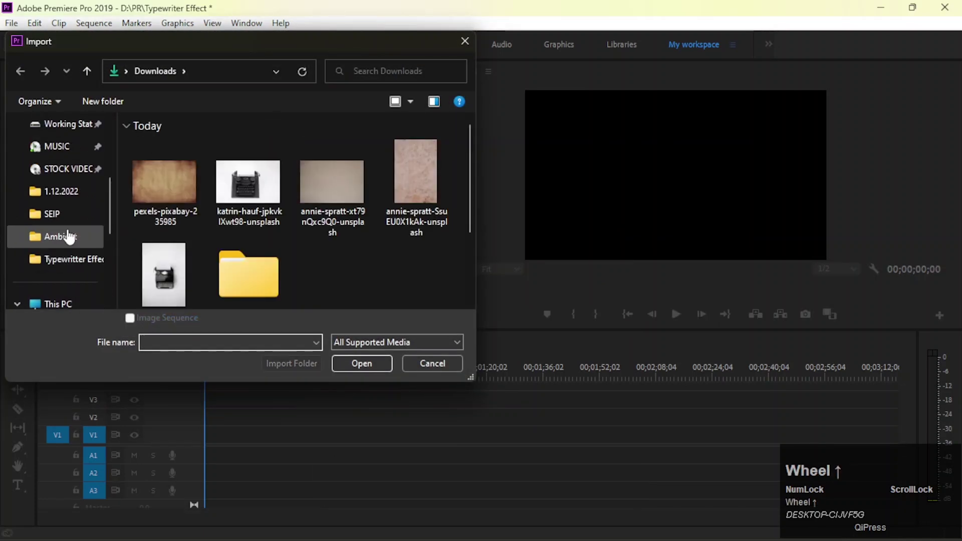
left_click(62, 173)
scroll(260, 219, "down", 10)
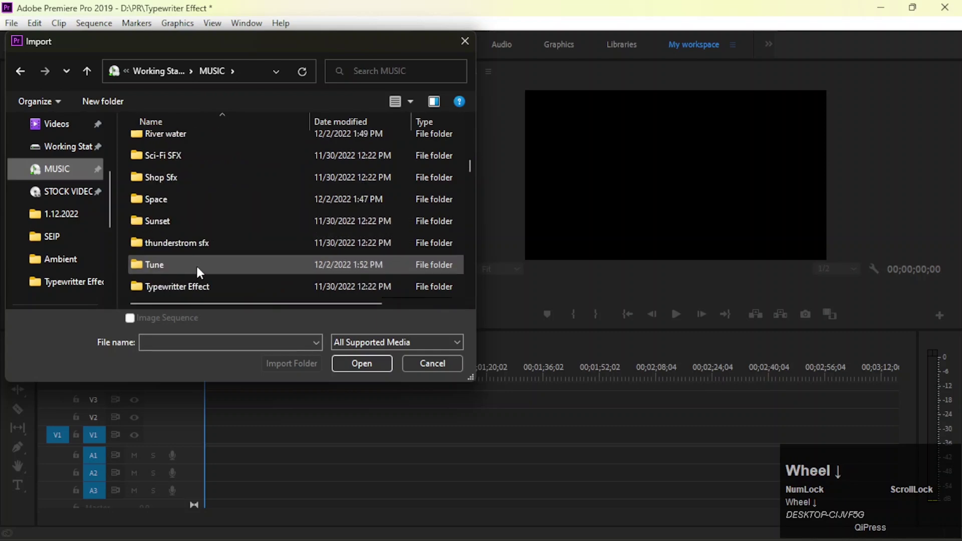
double_click(195, 283)
double_click(195, 148)
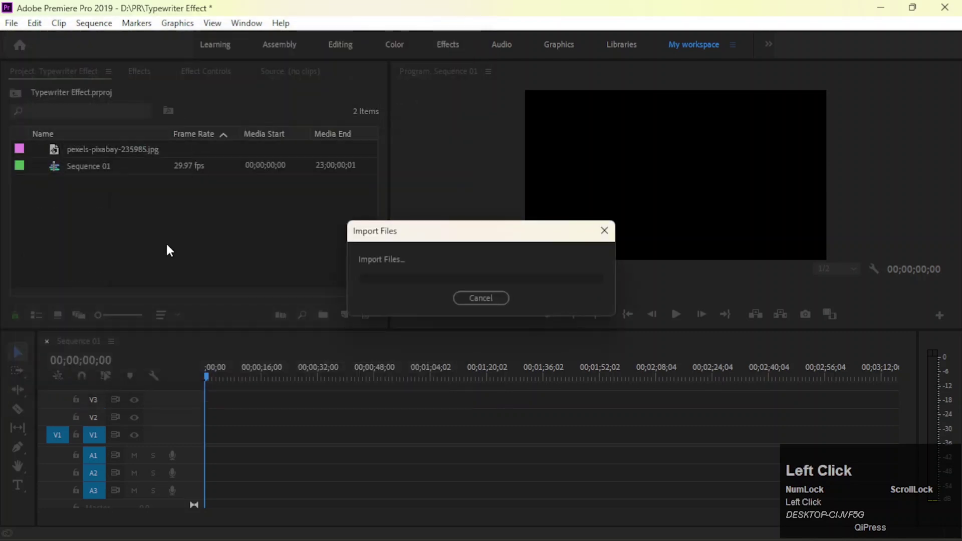
Place pexels-pixabay-235985.jpg at the start of track V1 and extend the clip to about 35 seconds.
left_click_drag(102, 147, 215, 435)
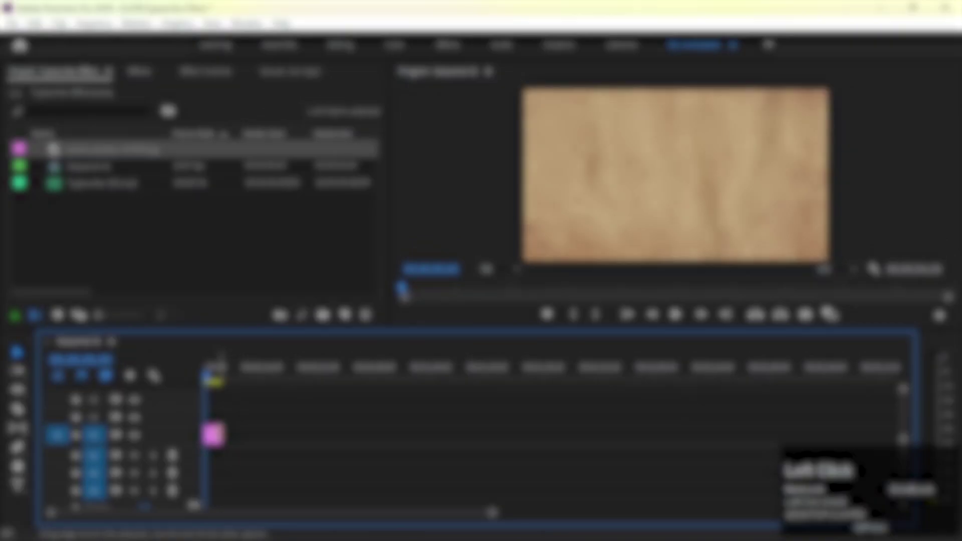
left_click_drag(223, 435, 329, 434)
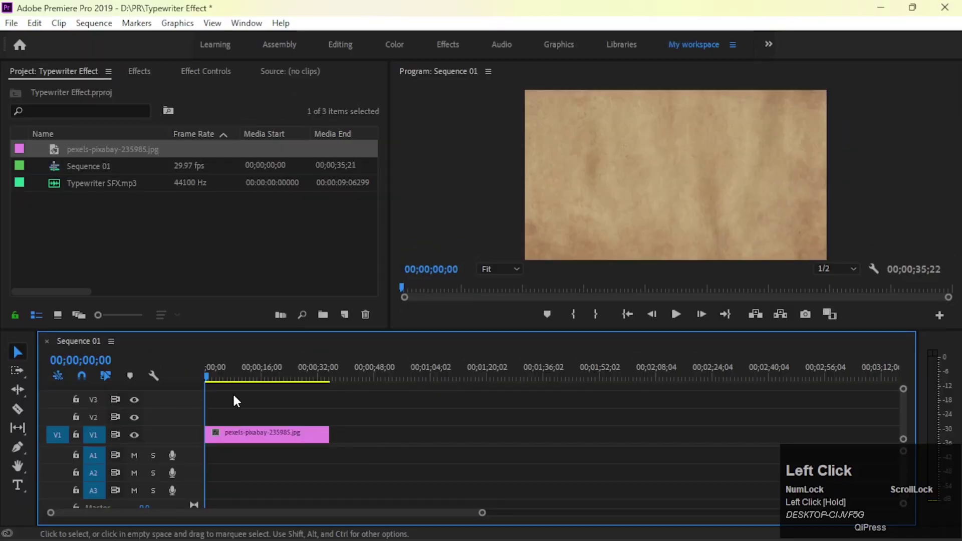
Add Typewriter SFX.mp3 to track A1, trim about 4.5 seconds off its beginning, and align it to the sequence start.
left_click(110, 183)
left_click_drag(268, 370, 220, 454)
left_click_drag(482, 512, 149, 512)
left_click_drag(213, 454, 397, 453)
left_click_drag(463, 457, 273, 461)
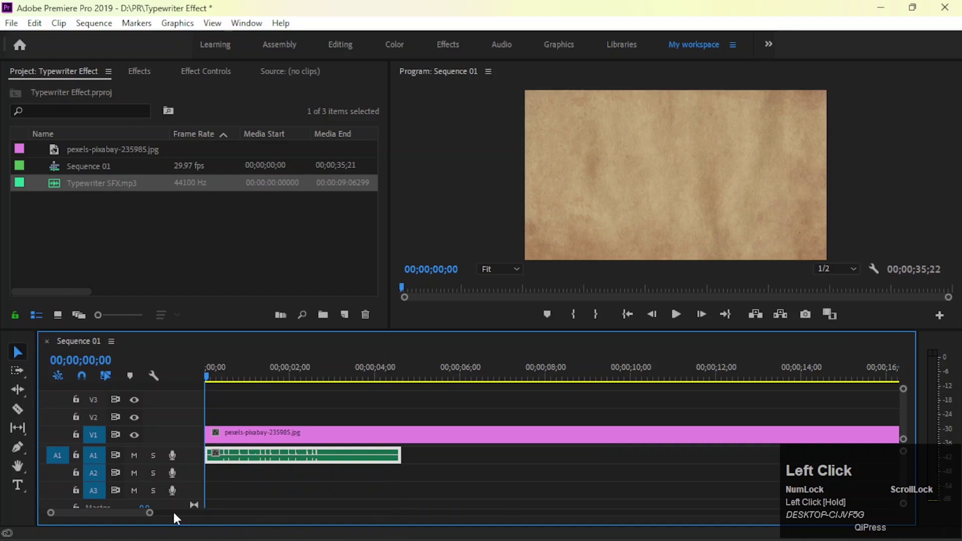
Expand the height of audio track A1 to show the sound effect's waveform in detail.
left_click_drag(149, 512, 116, 512)
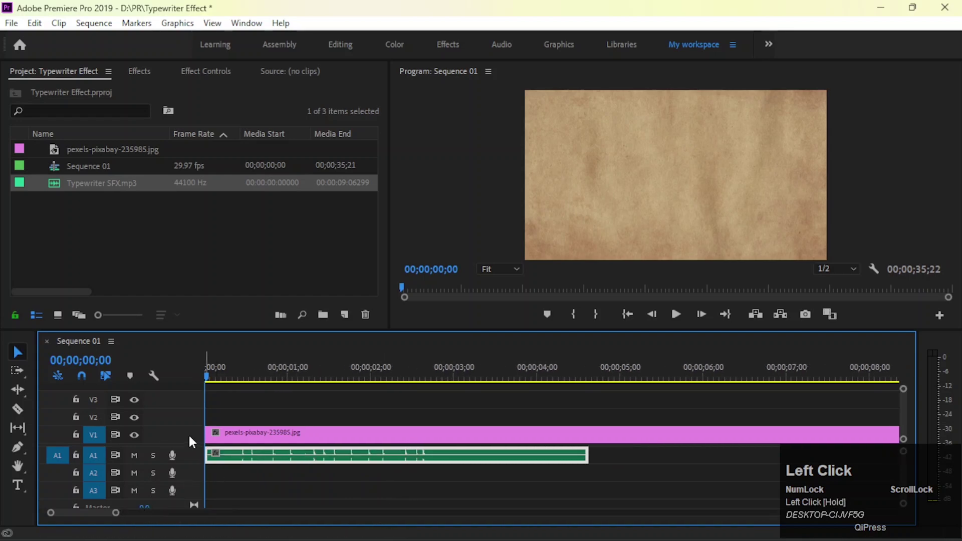
scroll(188, 434, "up", 2, "alt")
scroll(183, 435, "down", 2, "alt")
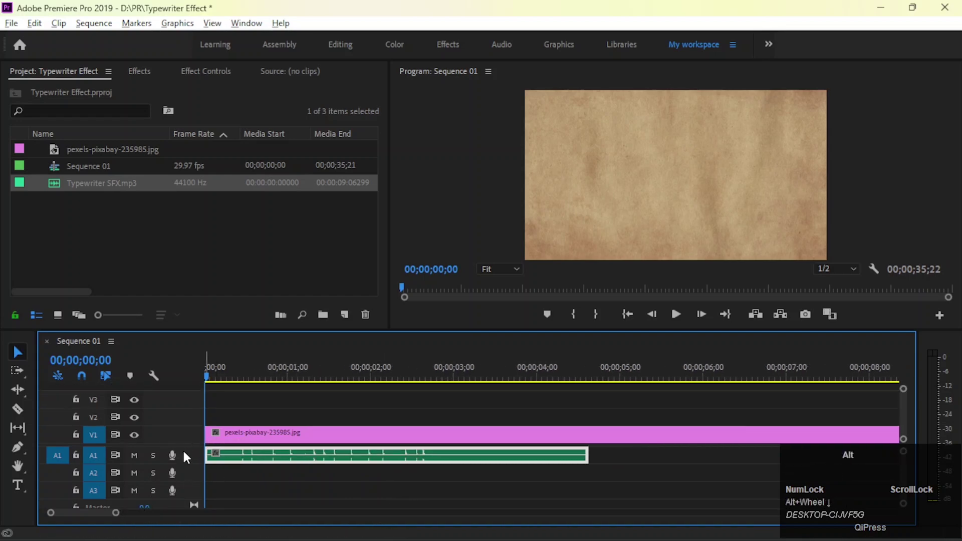
scroll(183, 449, "up", 2, "alt")
left_click(289, 417)
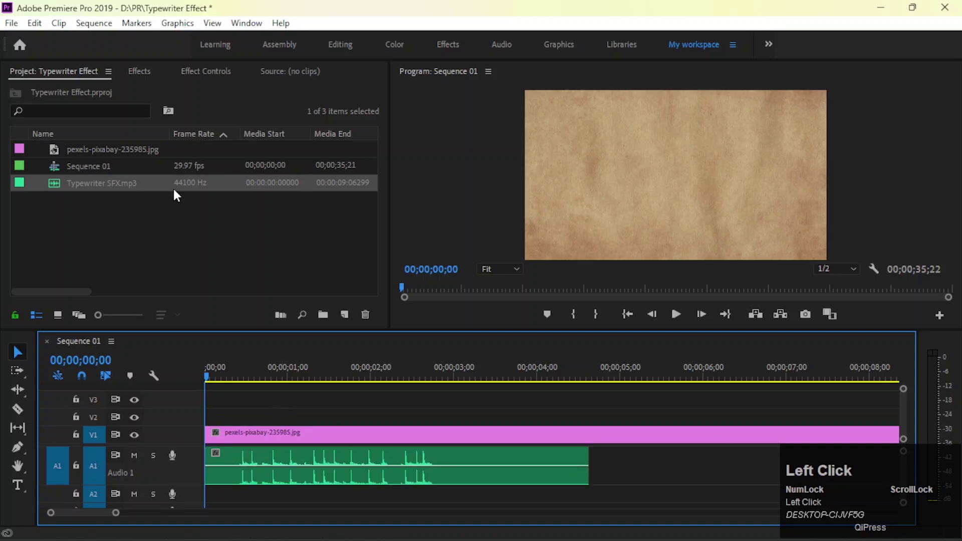
Add a text layer reading "Typewriter" over the paper background with the Type tool.
left_click(17, 484)
left_click(587, 184)
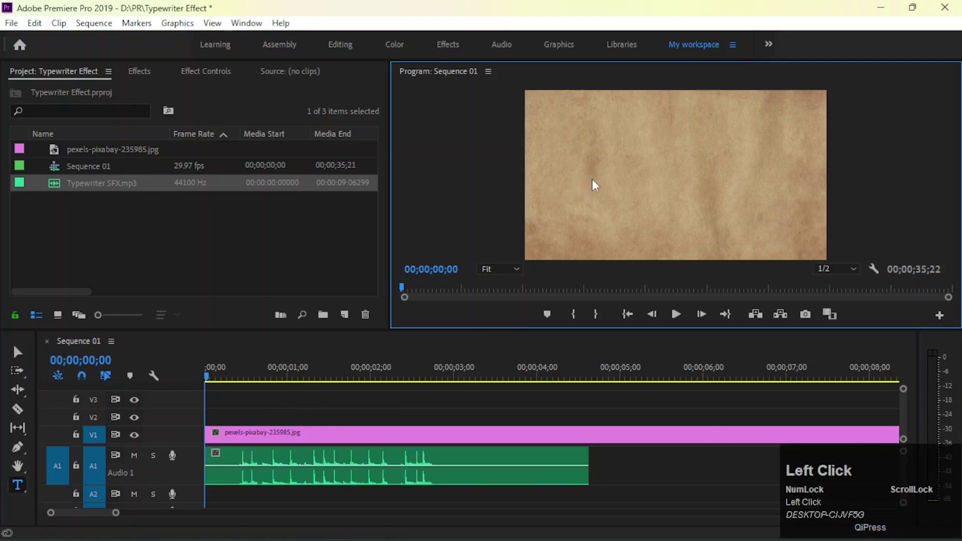
key("shift")
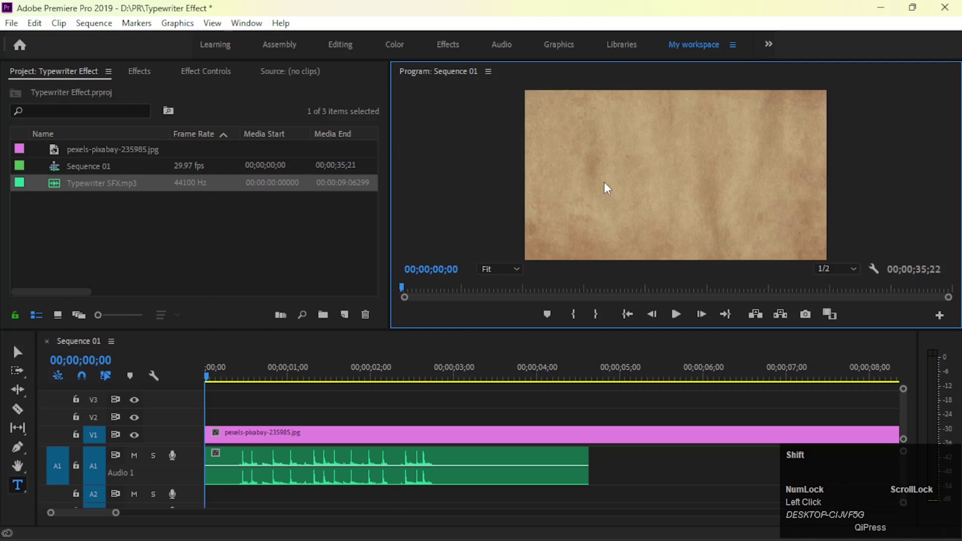
type("Type")
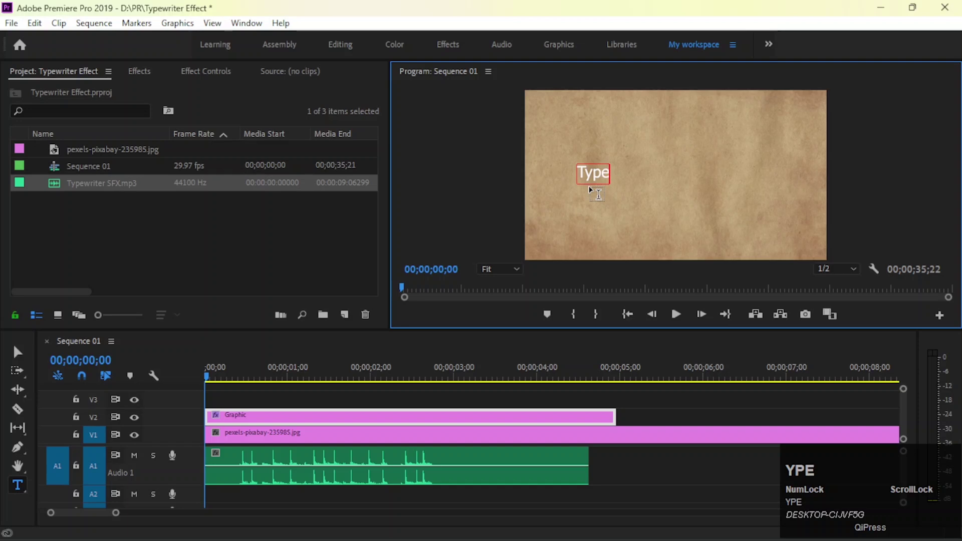
type("writer")
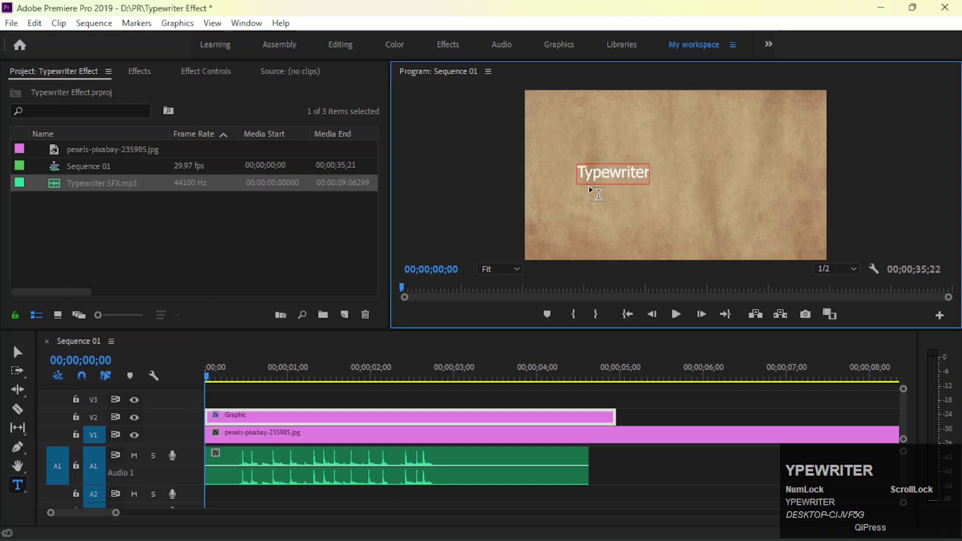
Enlarge the "Typewriter" text to roughly half the frame width and center it in the frame.
left_click(20, 352)
left_click_drag(607, 180, 637, 210)
left_click_drag(654, 170, 669, 182)
Find the Linear Wipe video effect and apply it to the Typewriter text clip on V2.
left_click(139, 71)
left_click(207, 71)
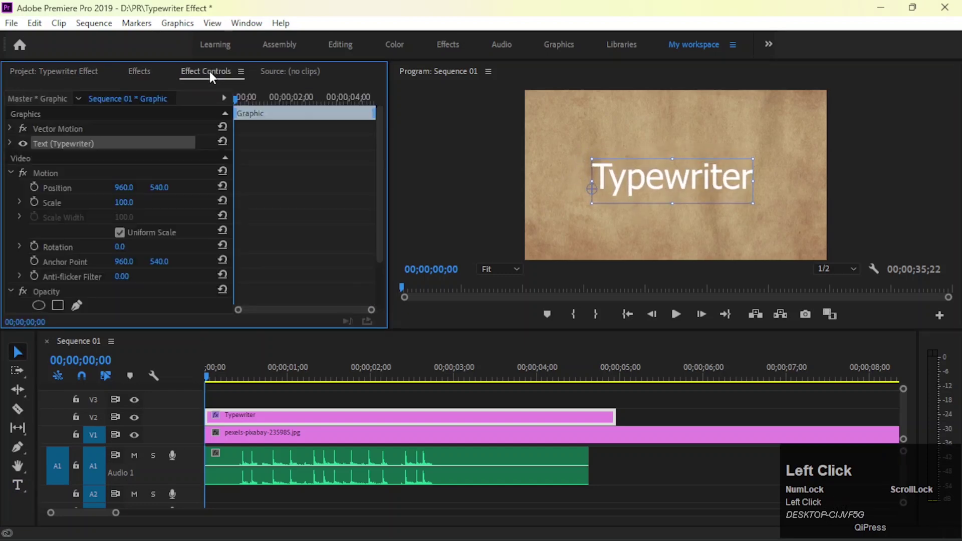
left_click(143, 71)
left_click(87, 91)
type("linear")
left_click_drag(94, 190, 250, 411)
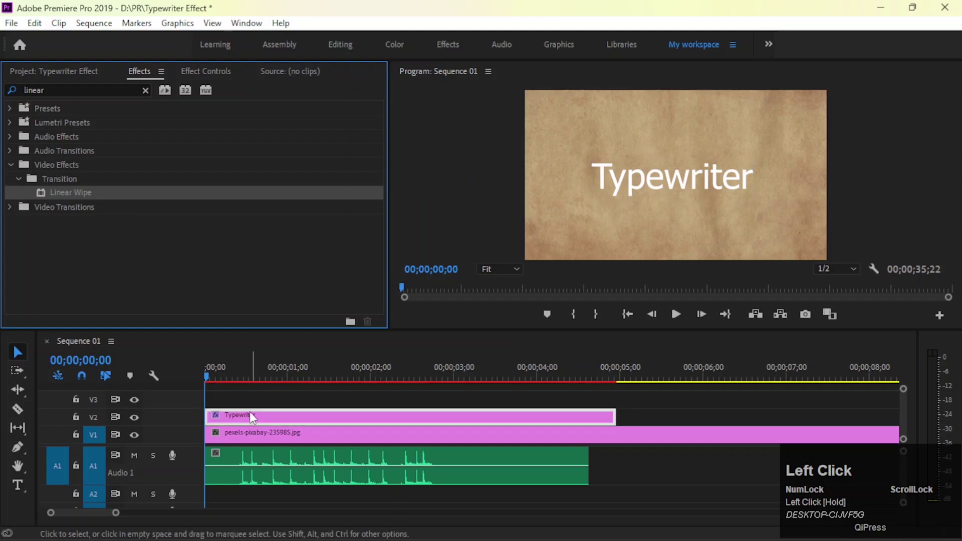
Set the tracking of the "Typewriter" text to 114.
left_click(208, 71)
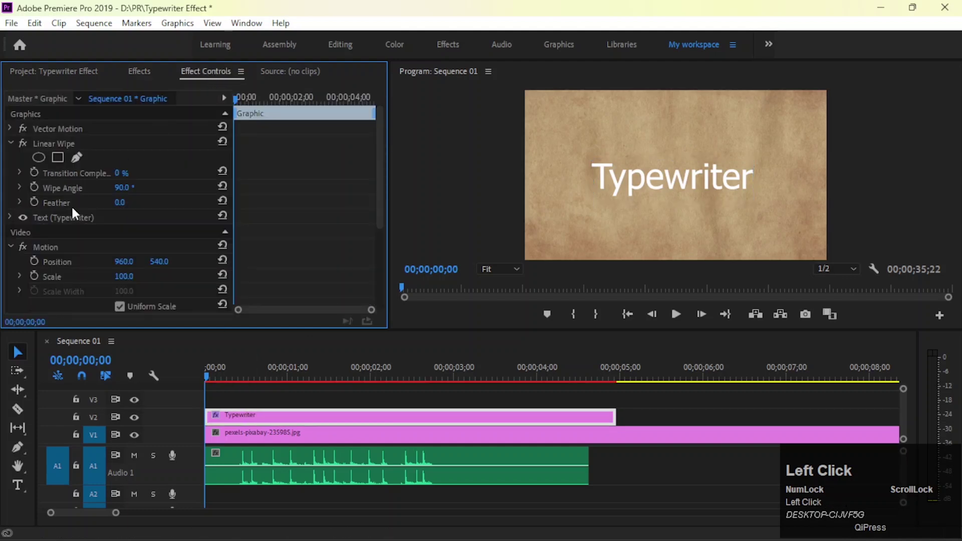
scroll(76, 212, "down", 3)
scroll(29, 206, "up", 3)
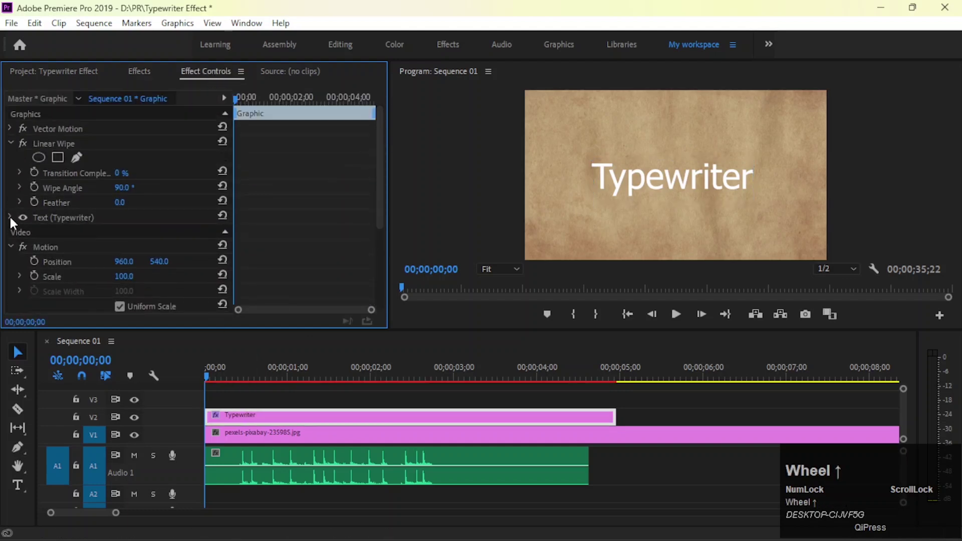
left_click(10, 217)
scroll(78, 237, "down", 5)
left_click_drag(56, 219, 113, 219)
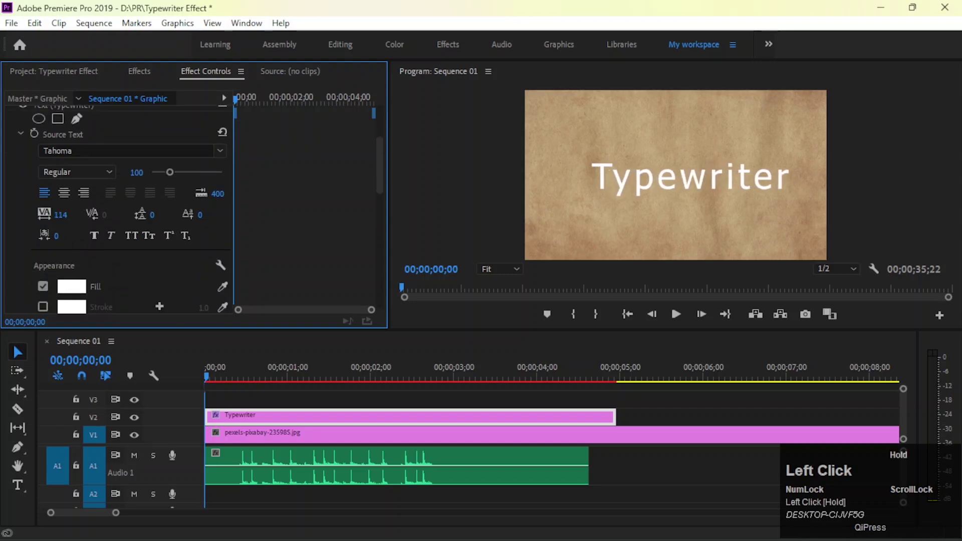
Change the text's font to Veteran Typewriter and center the text in the frame again.
left_click(87, 150)
type("ve")
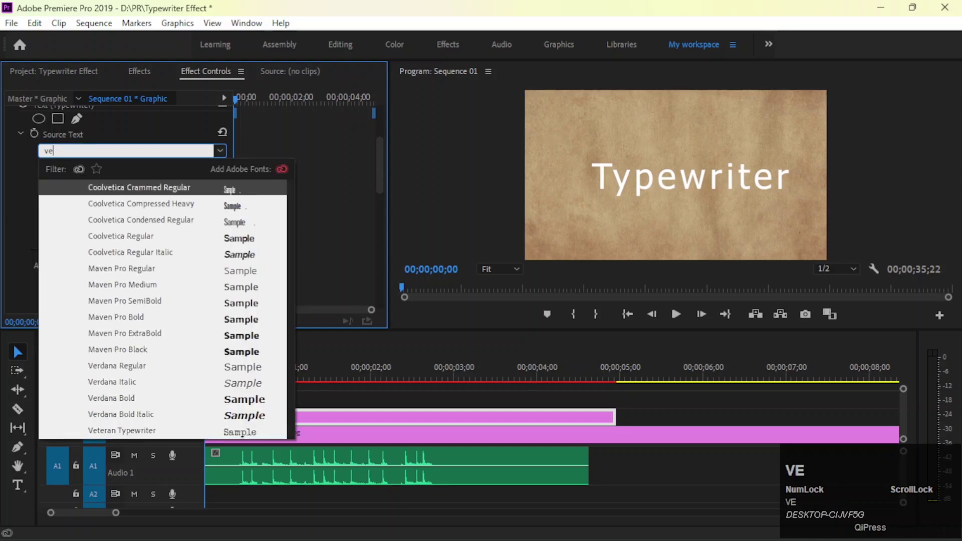
left_click(244, 433)
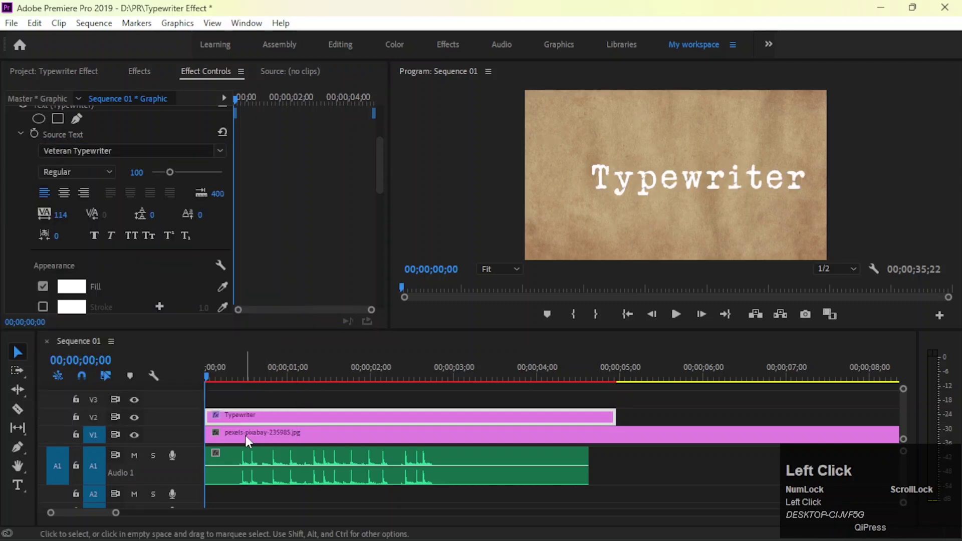
left_click_drag(703, 187, 683, 181)
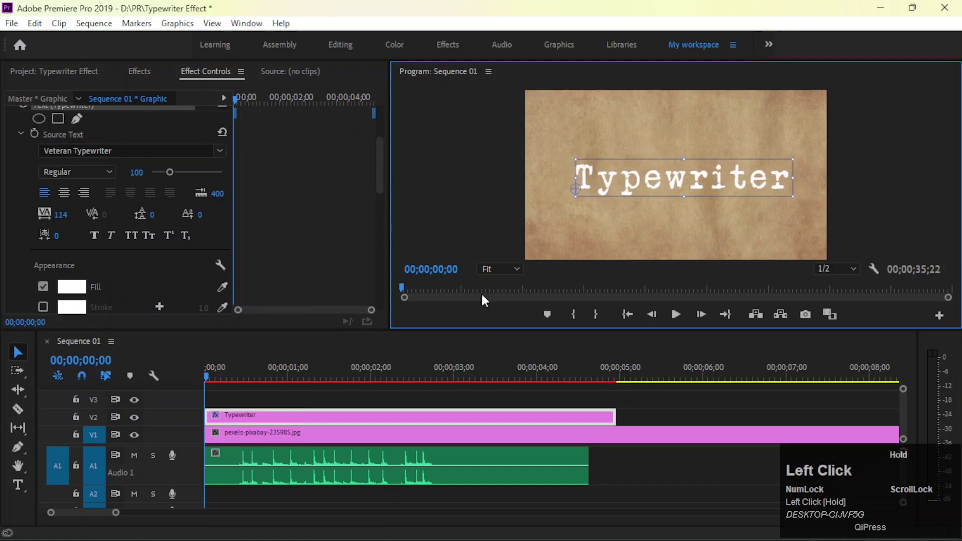
At 00;00;00;12, set the text clip's Linear Wipe angle to 270° and keyframe Transition Completion at 86%.
left_click(254, 395)
left_click_drag(241, 365, 239, 368)
left_click(261, 417)
scroll(70, 196, "up", 1)
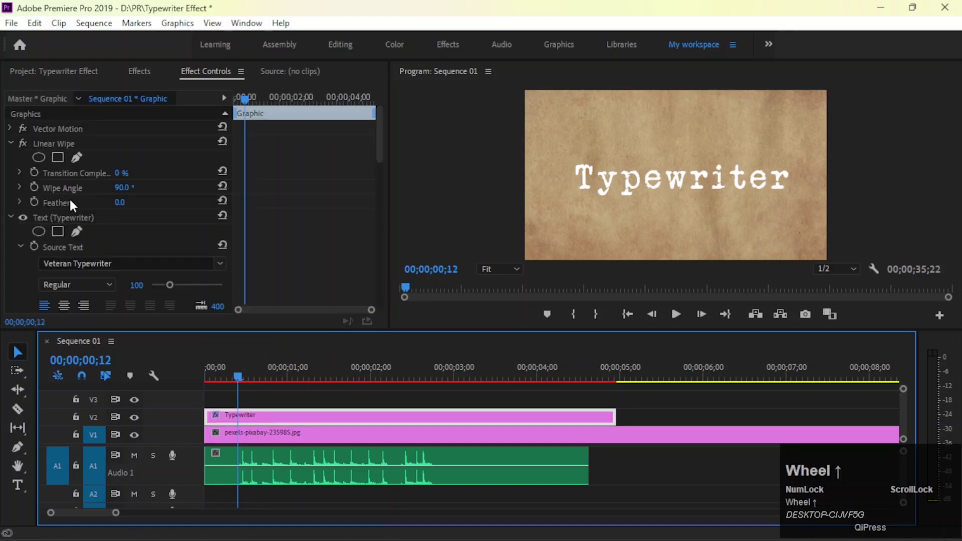
left_click(123, 190)
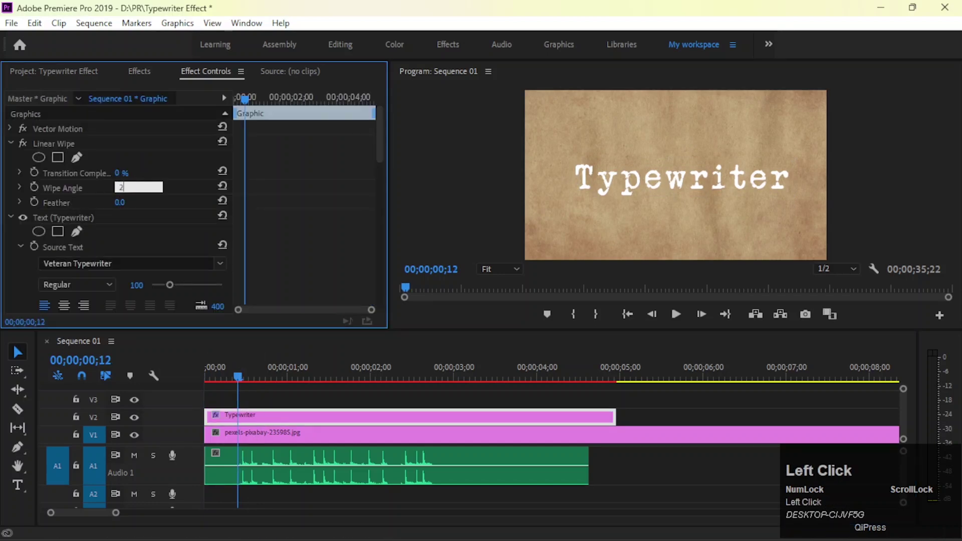
type("270")
key("Return")
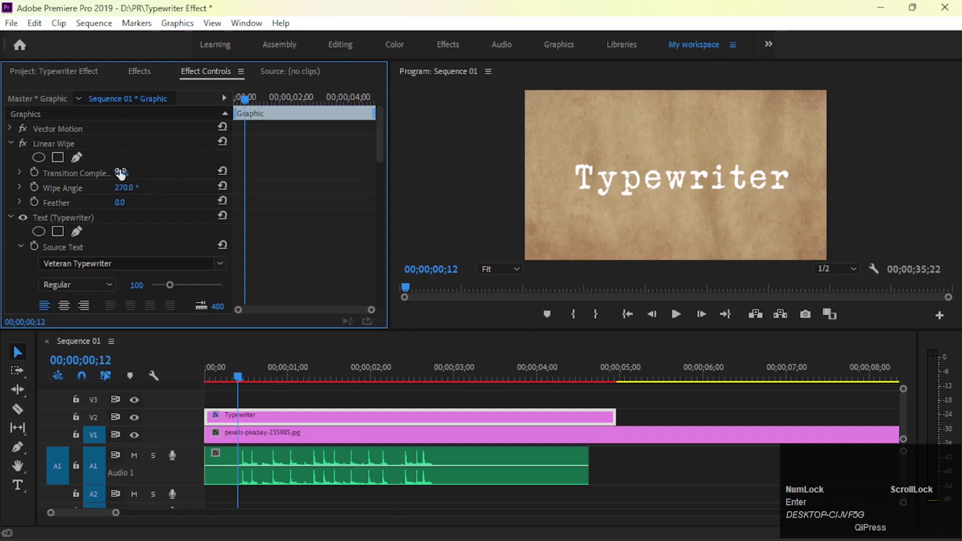
left_click_drag(120, 171, 152, 172)
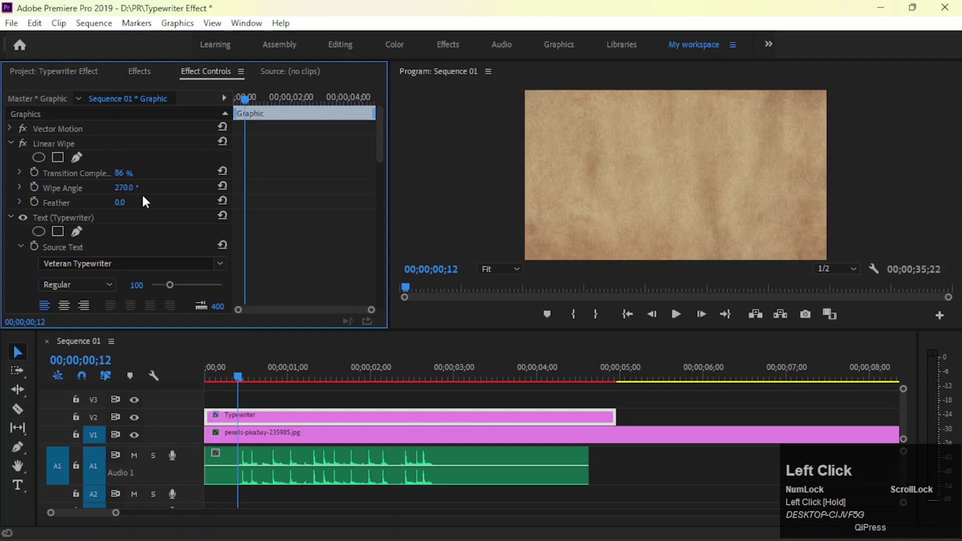
left_click(34, 172)
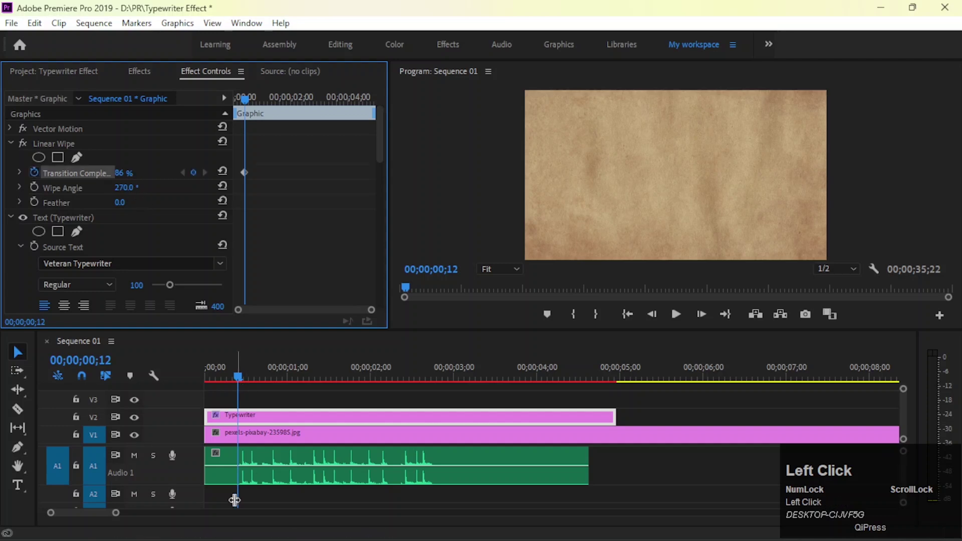
Try a Transition Completion keyframe of 100% at 00;00;00;14.
left_click_drag(121, 513, 94, 513)
left_click_drag(359, 372, 370, 373)
left_click_drag(125, 174, 134, 174)
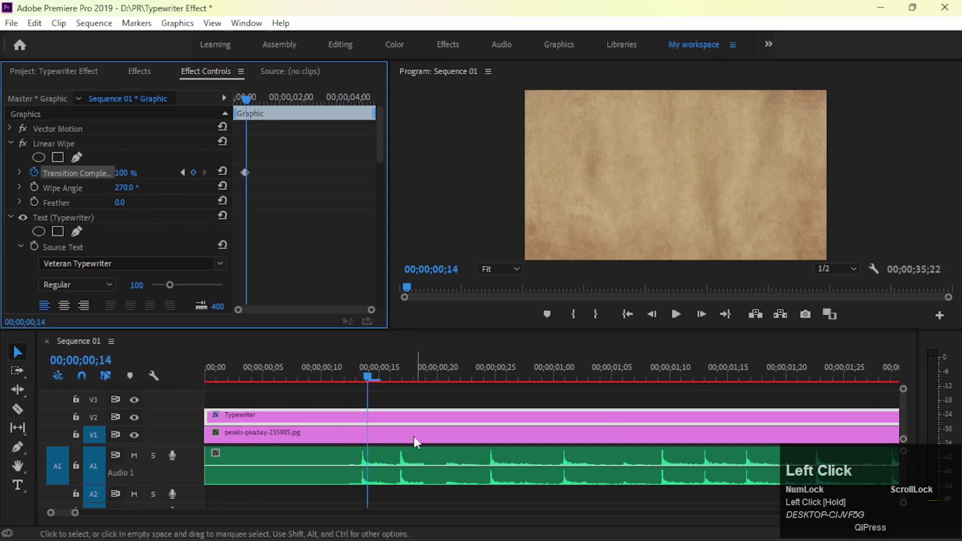
Delete the 100% Transition Completion keyframe at 00;00;00;14 and add an 86% keyframe at 00;00;00;13.
left_click_drag(365, 378, 350, 374)
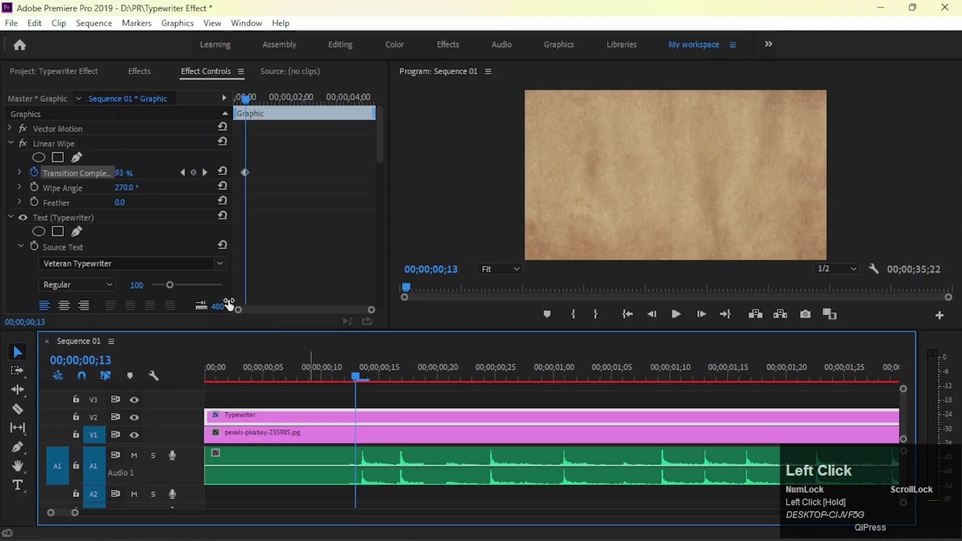
left_click_drag(372, 312, 318, 311)
key("Delete")
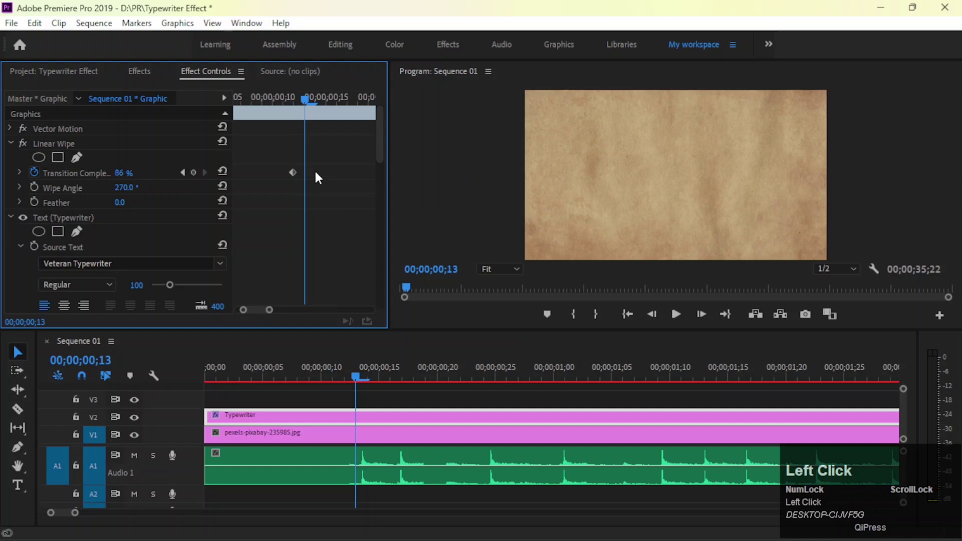
left_click(192, 171)
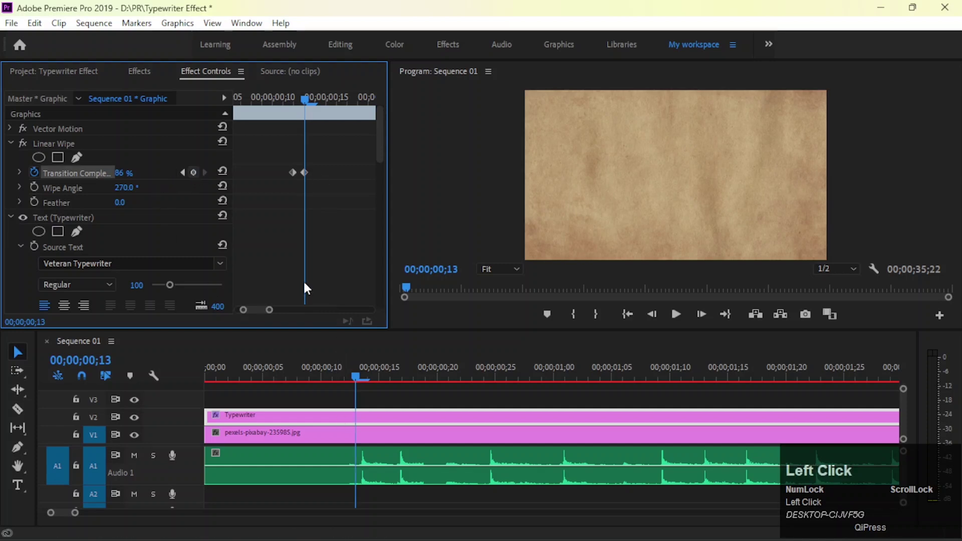
At 00;00;00;14, on the first sound peak, set Transition Completion to 76% to reveal the letter T.
left_click_drag(372, 371, 368, 373)
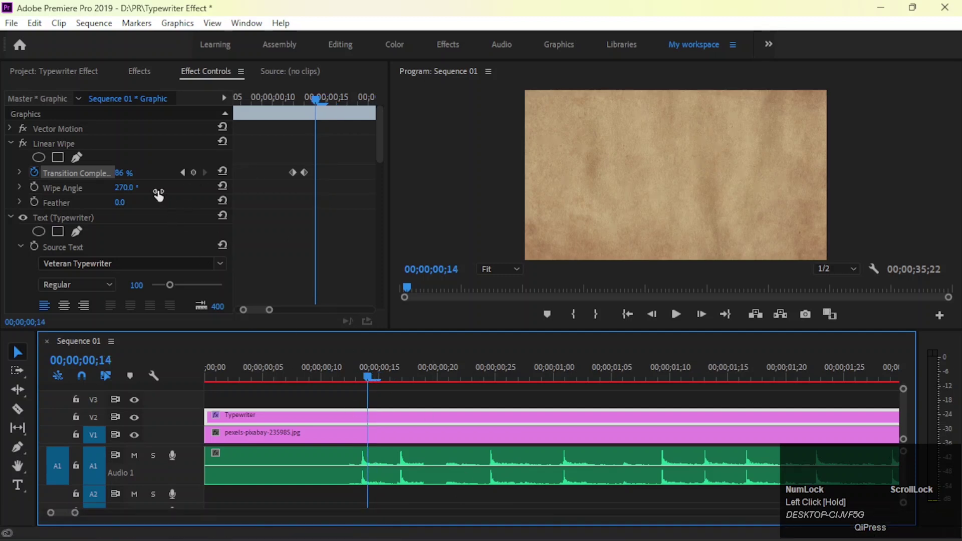
left_click(123, 173)
key("Down")
key("Down")
key("Down")
key("Down")
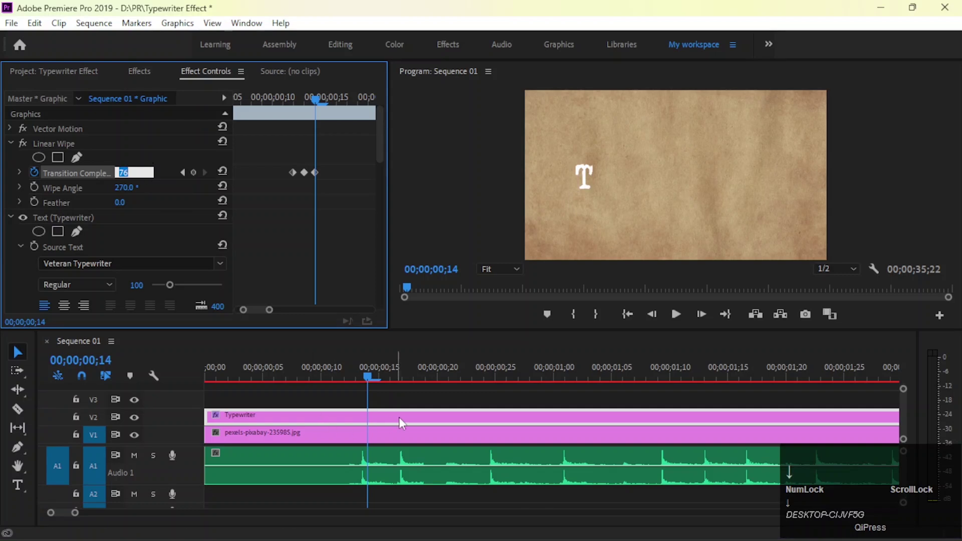
Lower the text clip's Transition Completion at the second and third sound peaks to reveal the letters y and p.
left_click(413, 373)
left_click(134, 168)
left_click(509, 372)
left_click(134, 173)
key("Down")
key("Down")
key("Down")
key("Down")
key("Down")
key("Down")
key("Down")
key("Down")
key("Down")
At the fourth sound peak, lower Transition Completion until the first letter e is revealed.
left_click(576, 372)
left_click(134, 173)
key("Down")
key("Down")
key("Down")
key("Down")
key("Down")
key("Down")
key("Down")
key("Down")
key("Down")
At the fifth sound peak, lower Transition Completion until the letter w is revealed.
left_click(670, 373)
left_click(134, 172)
key("Down")
key("Down")
key("Down")
key("Down")
key("Down")
key("Down")
key("Down")
key("Down")
At the sixth sound peak, lower Transition Completion until the first letter r is revealed.
left_click(716, 373)
left_click(134, 173)
key("Down")
key("Down")
key("Down")
key("Down")
key("Down")
key("Down")
key("Down")
At the seventh sound peak, lower Transition Completion until the letter i is revealed.
left_click(751, 373)
left_click(134, 173)
key("Down")
key("Down")
key("Down")
key("Down")
key("Down")
key("Down")
At 00;00;01;24, set Transition Completion to 27% to reveal the second letter t.
left_click(834, 373)
left_click(134, 173)
key("Down")
key("Down")
key("Down")
key("Down")
key("Down")
key("Down")
At the ninth sound peak, lower Transition Completion until the second letter e is revealed.
left_click_drag(74, 512, 134, 503)
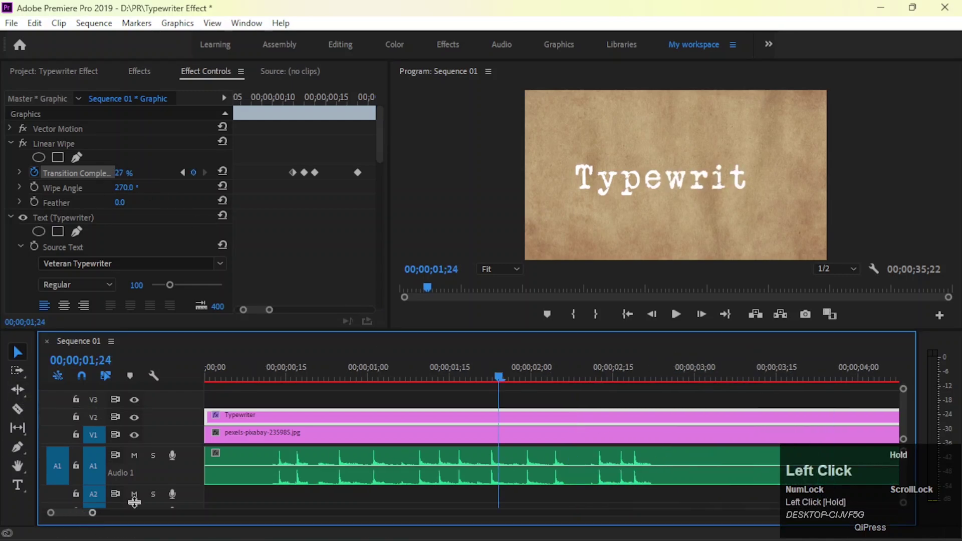
left_click(531, 372)
left_click(134, 173)
key("Down")
key("Down")
key("Down")
key("Down")
key("Down")
key("Down")
key("Down")
At 00;00;02;06, set Transition Completion to 10% to reveal the final letter r.
left_click(564, 373)
left_click(134, 173)
key("Down")
key("Down")
key("Down")
key("Down")
key("Down")
key("Down")
key("Down")
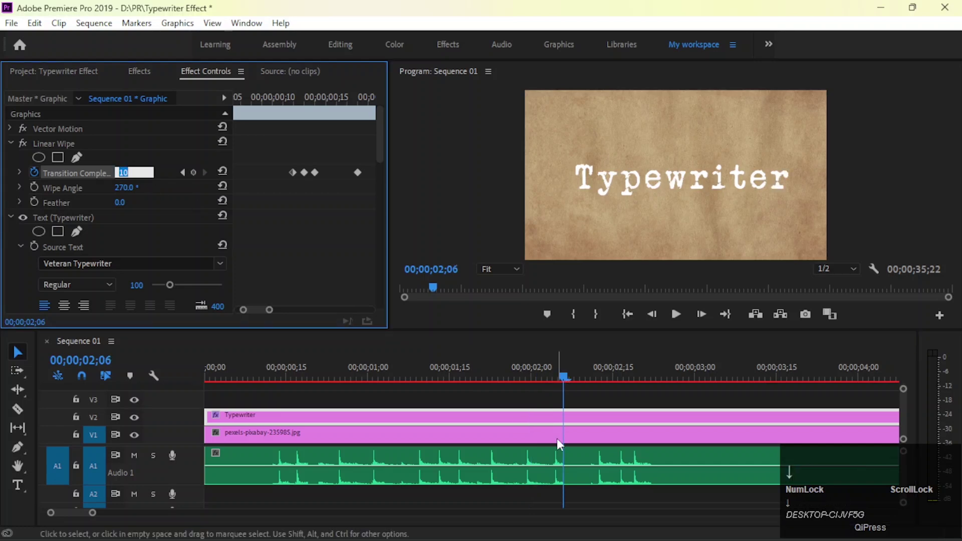
Split the typewriter sound clip at 00;00;02;09 and delete the part after the cut.
left_click(581, 375)
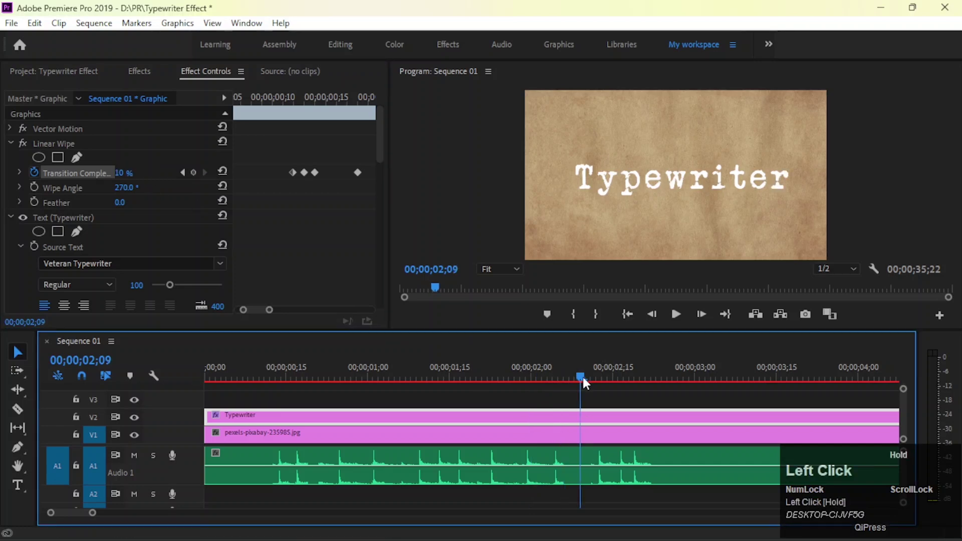
left_click(630, 462)
key("ctrl+k")
left_click(630, 463)
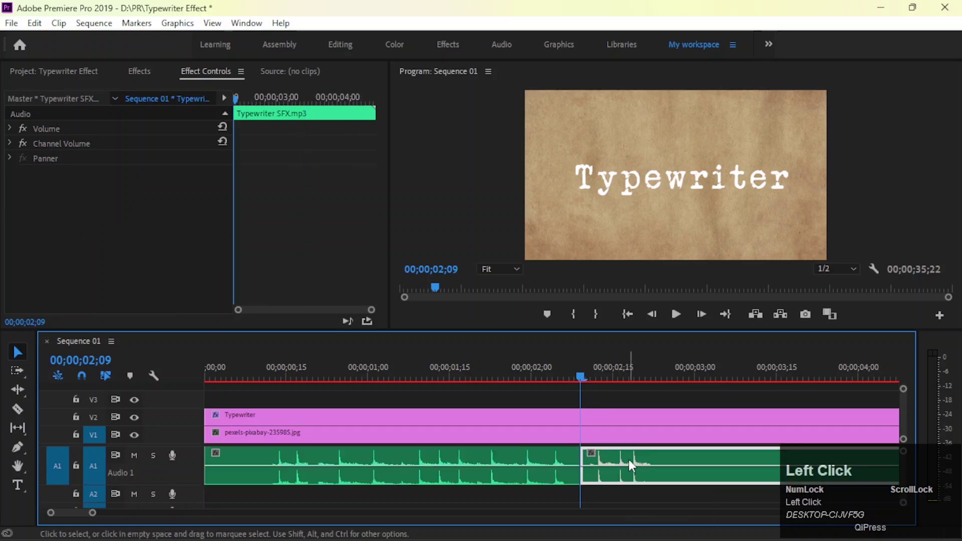
key("Delete")
Play the sequence from just before the first letter to check that the reveal matches the sound.
left_click_drag(313, 374, 271, 382)
key("space")
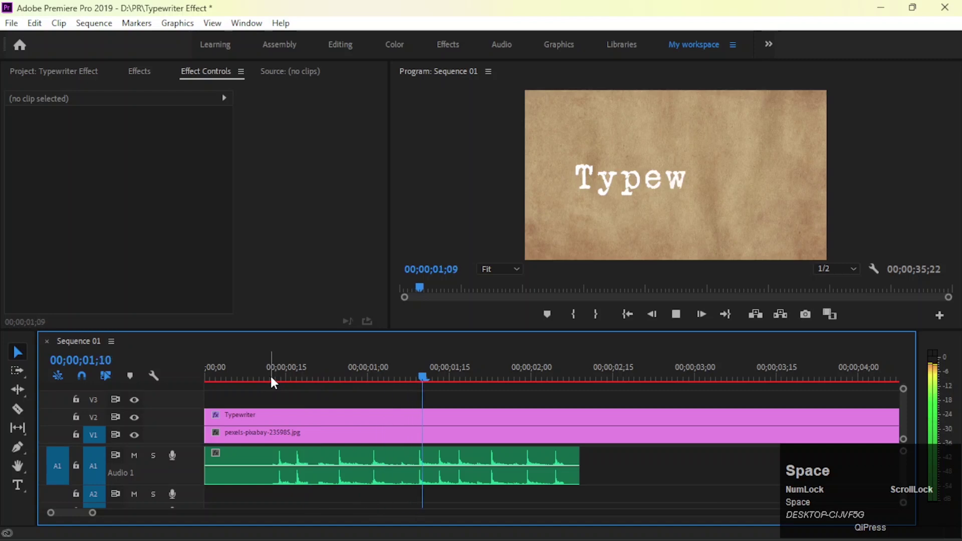
key("space")
At 00;00;00;17, draw a thin vertical rectangle just before the letter T as a text cursor.
left_click_drag(280, 370, 299, 378)
key("space")
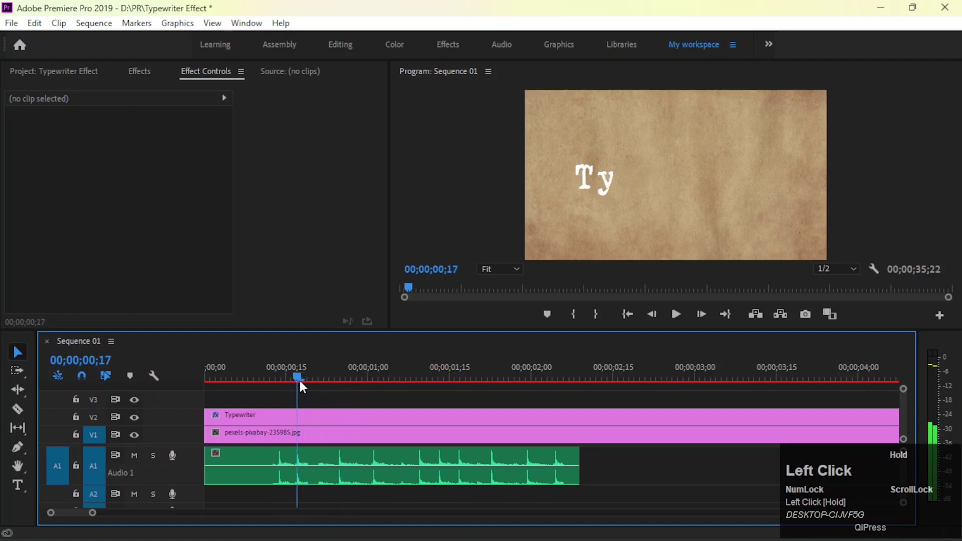
left_click_drag(19, 448, 79, 463)
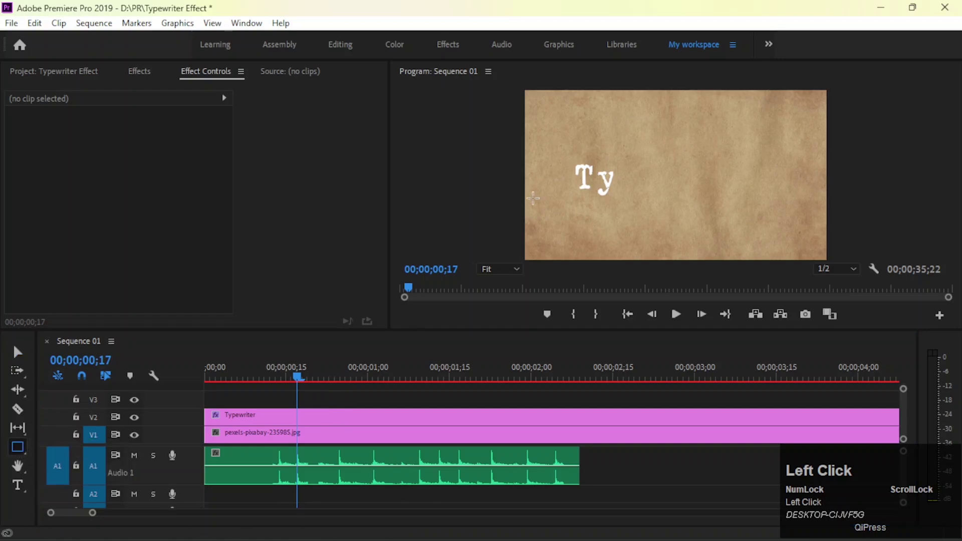
left_click_drag(565, 161, 571, 206)
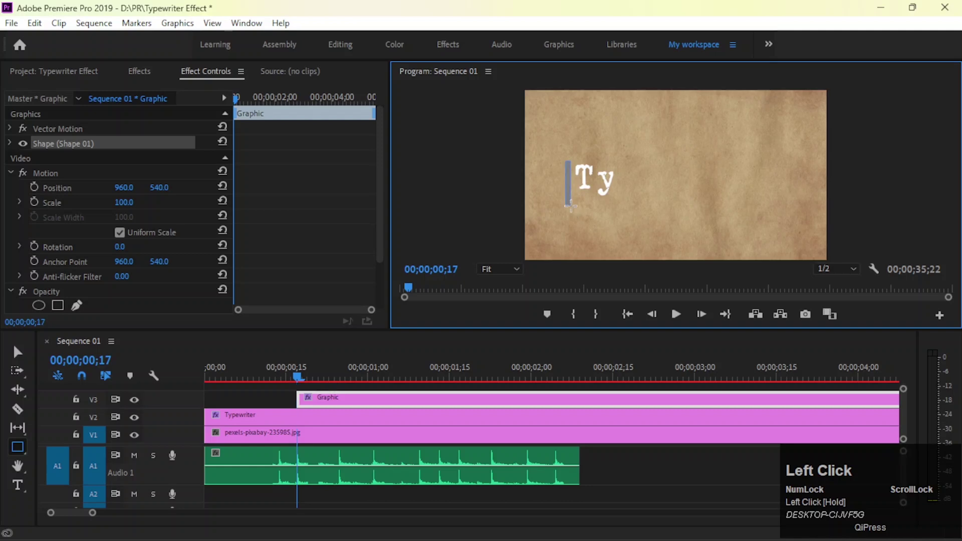
left_click(17, 352)
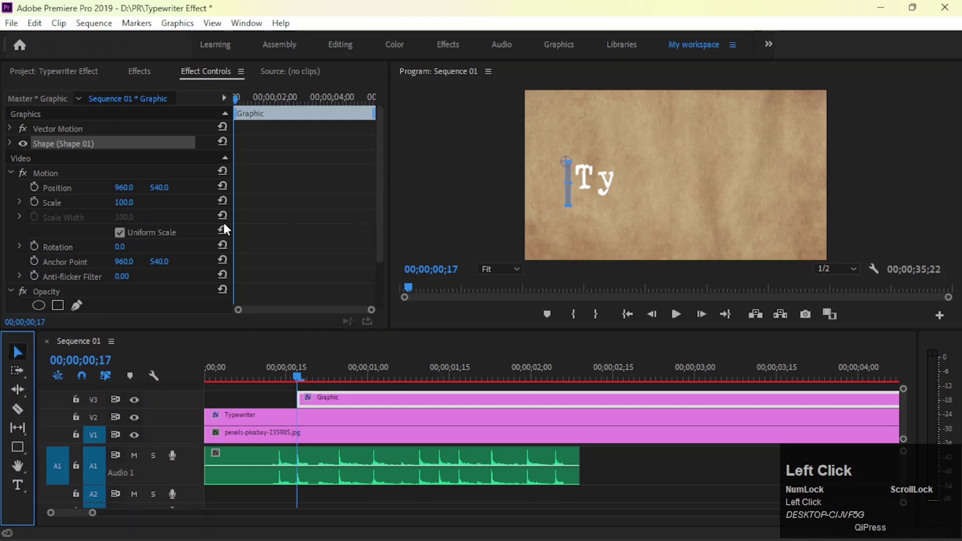
Change the cursor rectangle's fill color to white.
left_click(9, 143)
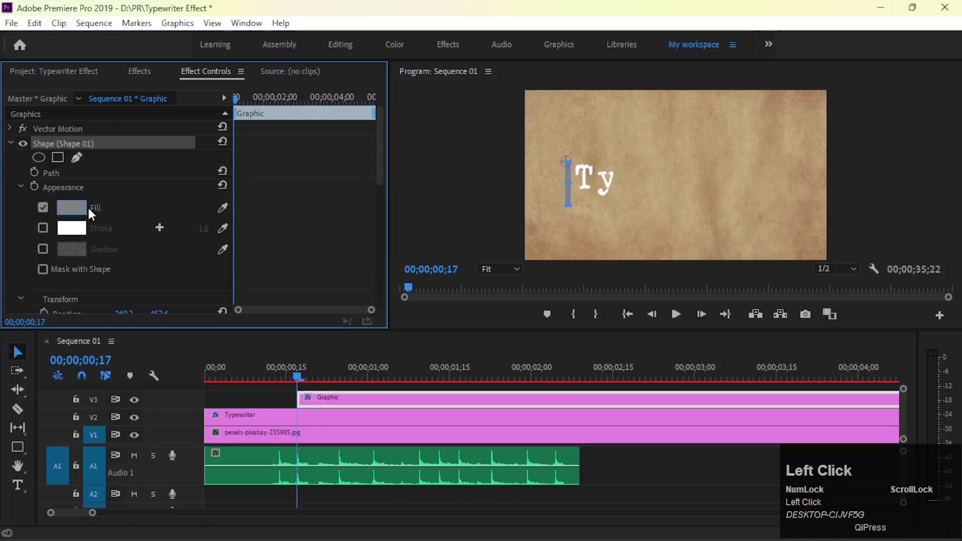
left_click(80, 206)
left_click_drag(379, 312, 365, 388)
left_click(635, 202)
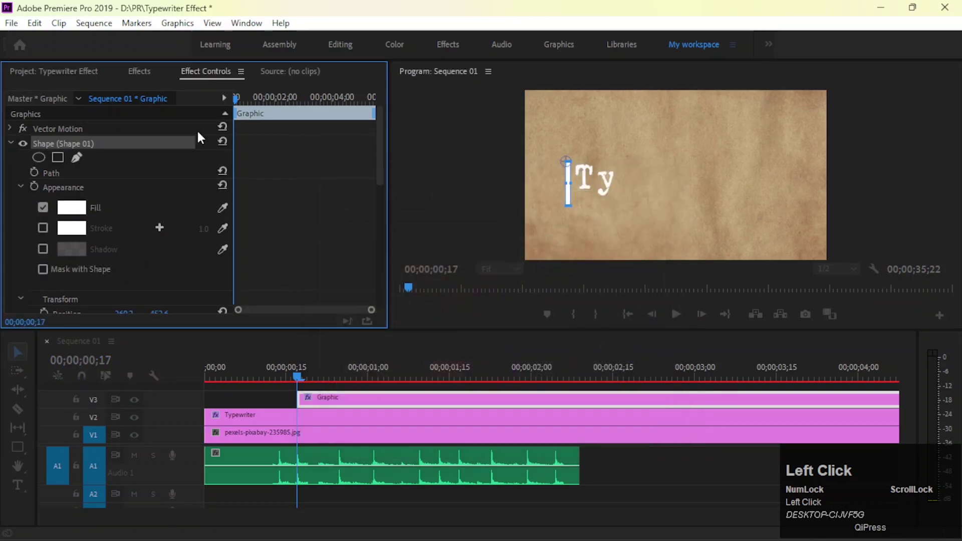
left_click(274, 392)
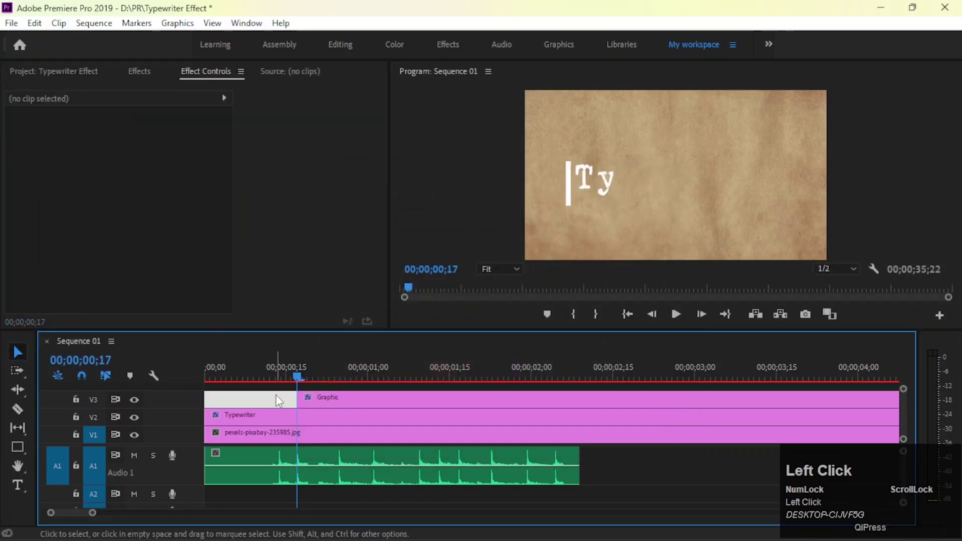
Find the Roughen Edges effect and apply it to the cursor graphic clip on V3.
left_click(330, 398)
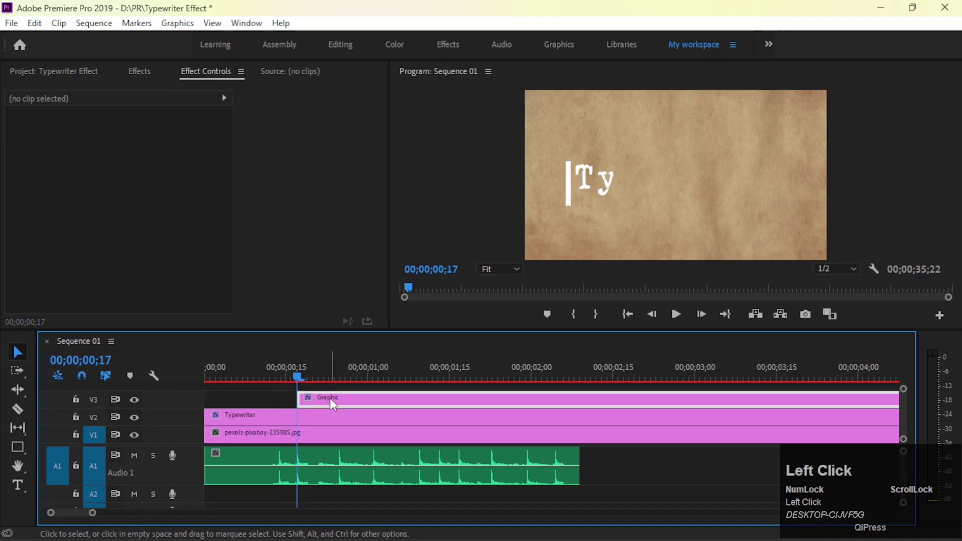
left_click(140, 72)
left_click(91, 90)
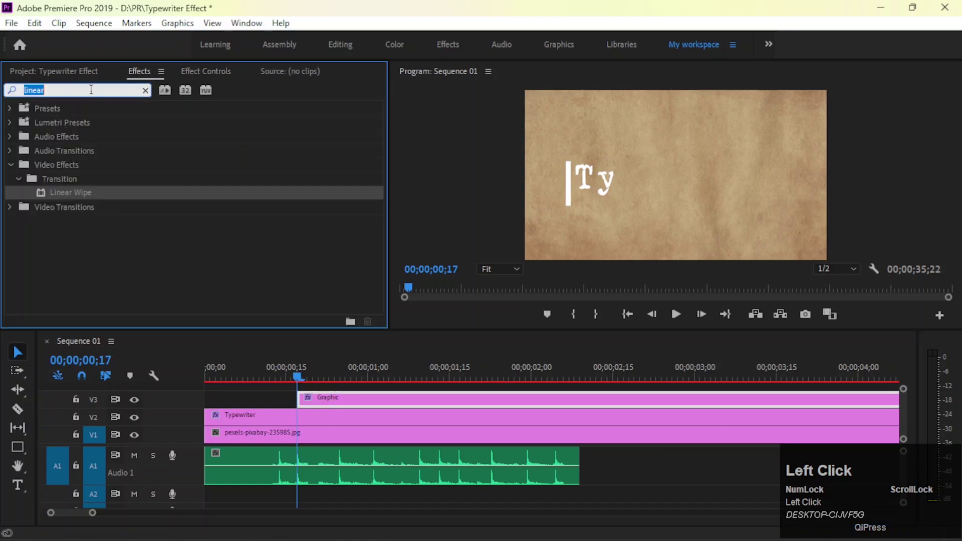
type("rough")
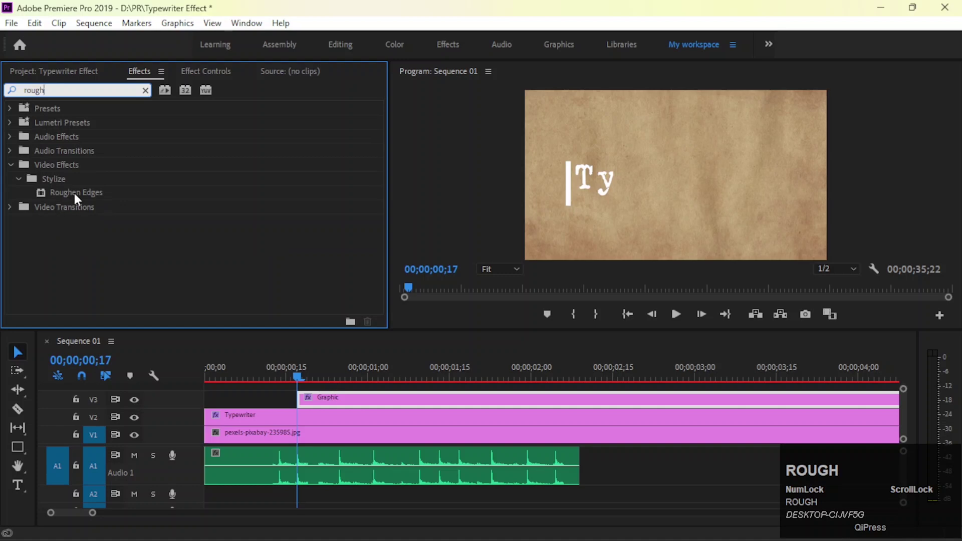
left_click_drag(76, 199, 328, 397)
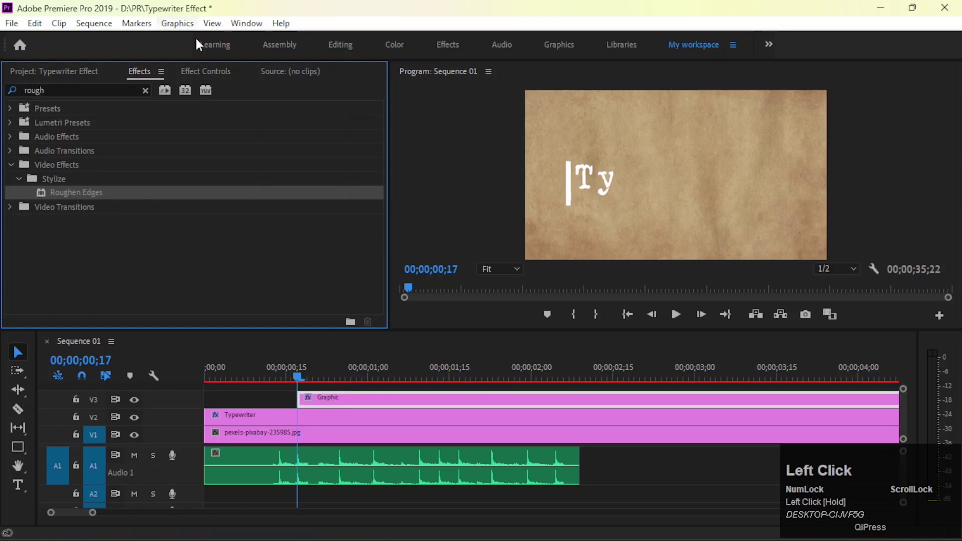
Set the cursor's Roughen Edges Border to 16 and Complexity to 1.
left_click(195, 70)
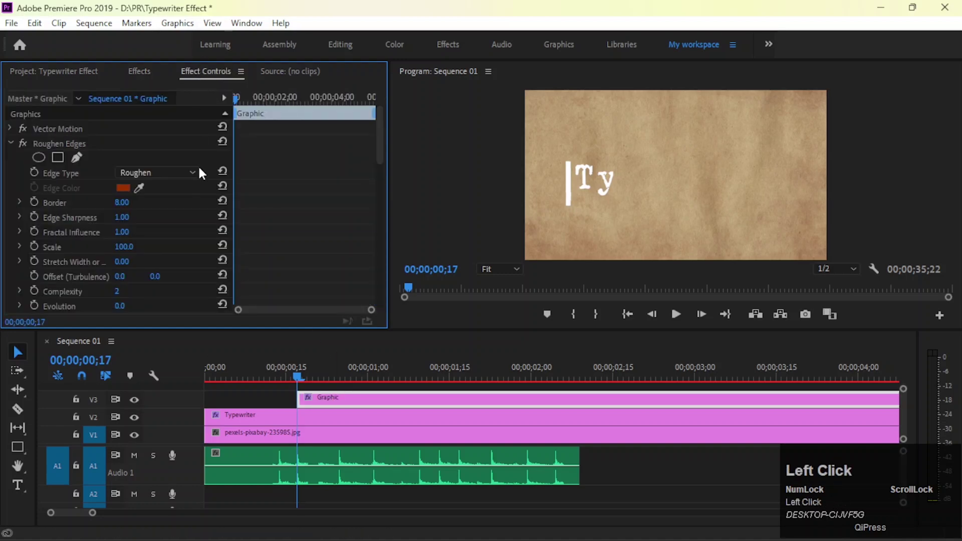
scroll(93, 215, "down", 2)
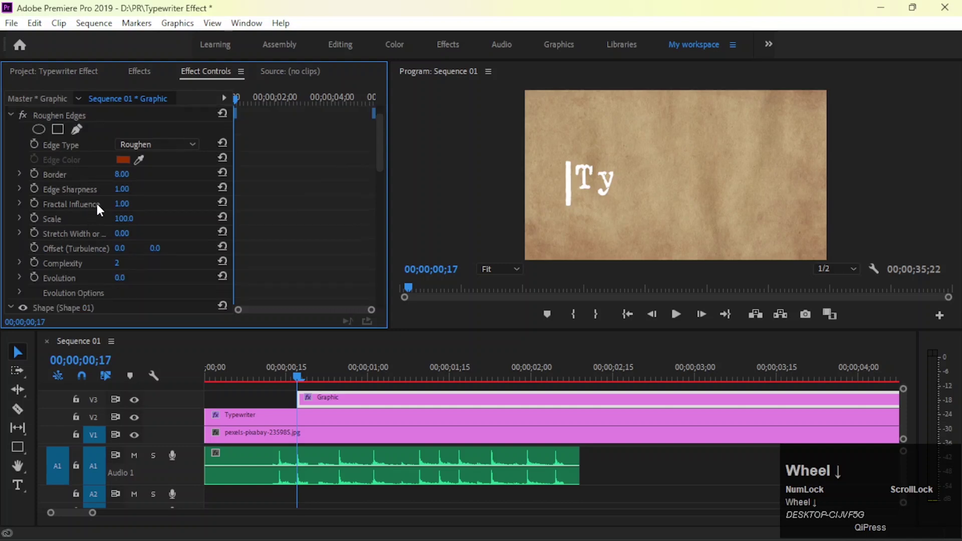
left_click(123, 175)
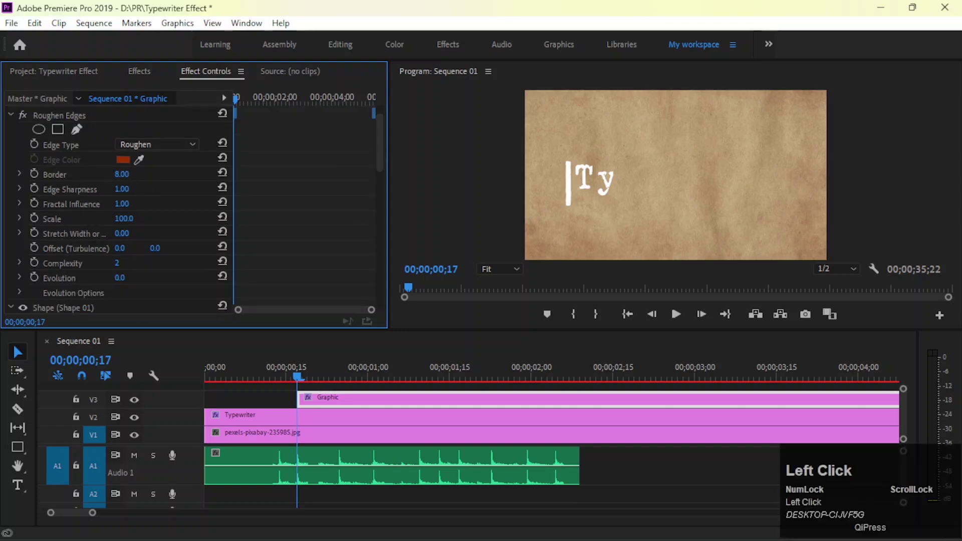
left_click_drag(123, 175, 103, 175)
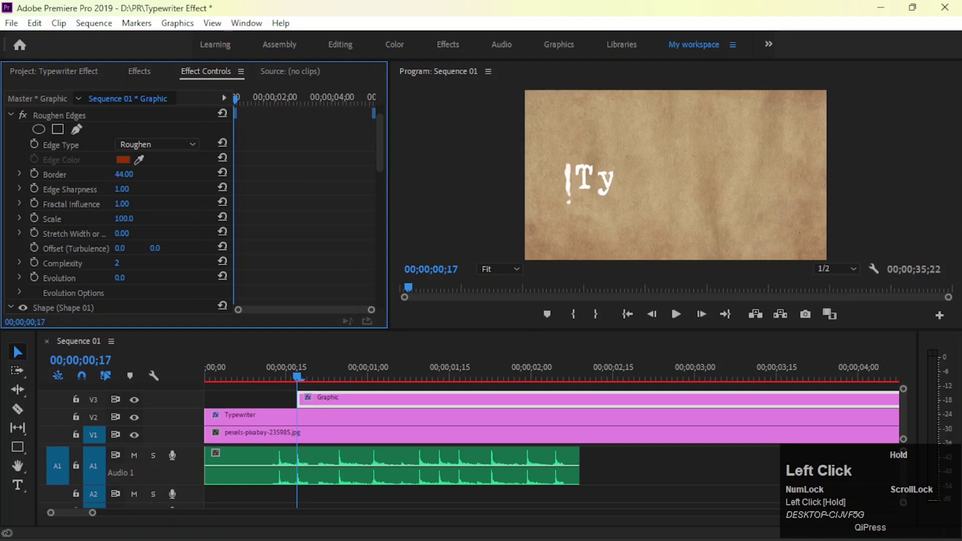
left_click_drag(123, 175, 133, 171)
left_click_drag(116, 262, 111, 262)
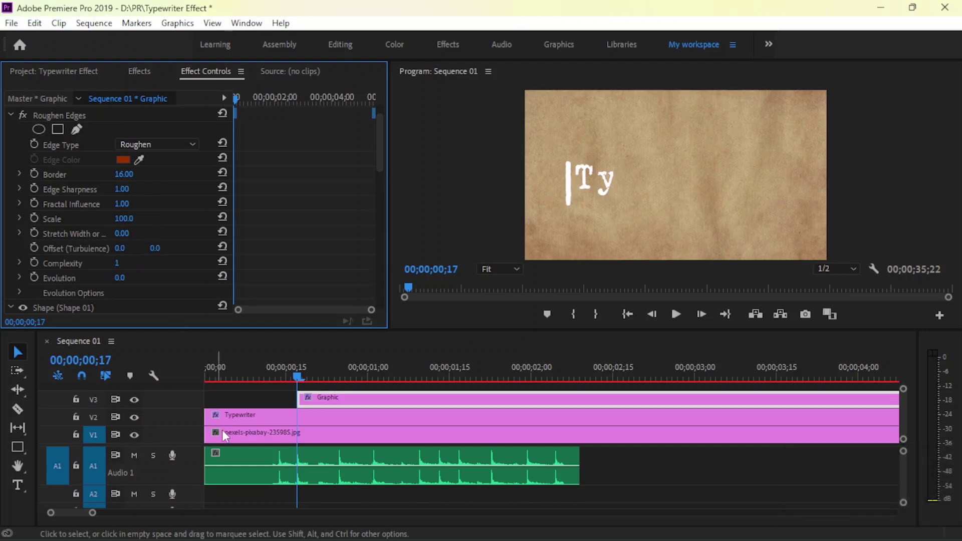
Move the cursor graphic clip on V3 to the start of the sequence.
key("space")
left_click(298, 379, "shift")
left_click_drag(297, 379, 274, 377)
left_click_drag(362, 397, 281, 405)
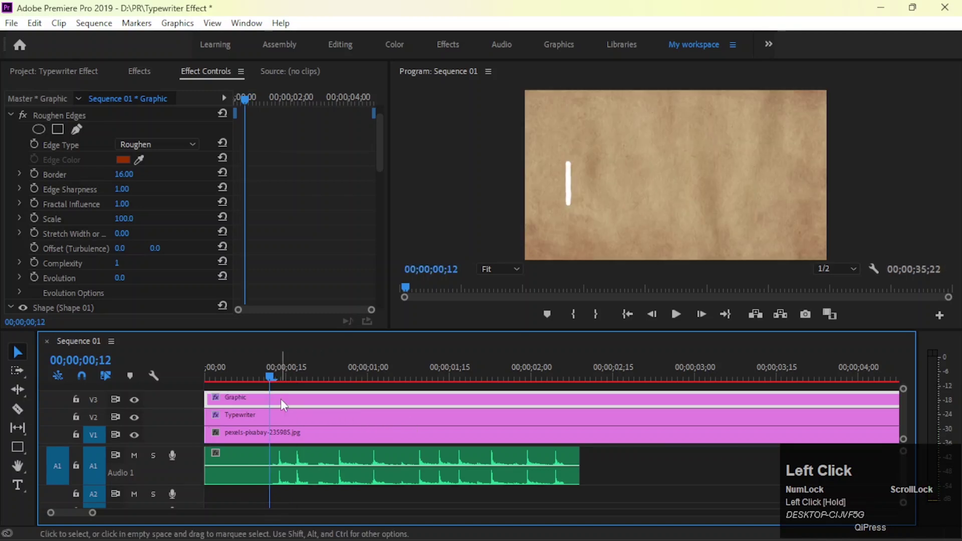
At 00;00;00;12, start keyframing the cursor shape's Transform Position at 260.2, 452.6.
left_click_drag(94, 517, 78, 512)
mouse_move(346, 370)
left_mouse_down()
mouse_move(380, 372)
mouse_move(361, 374)
left_mouse_up()
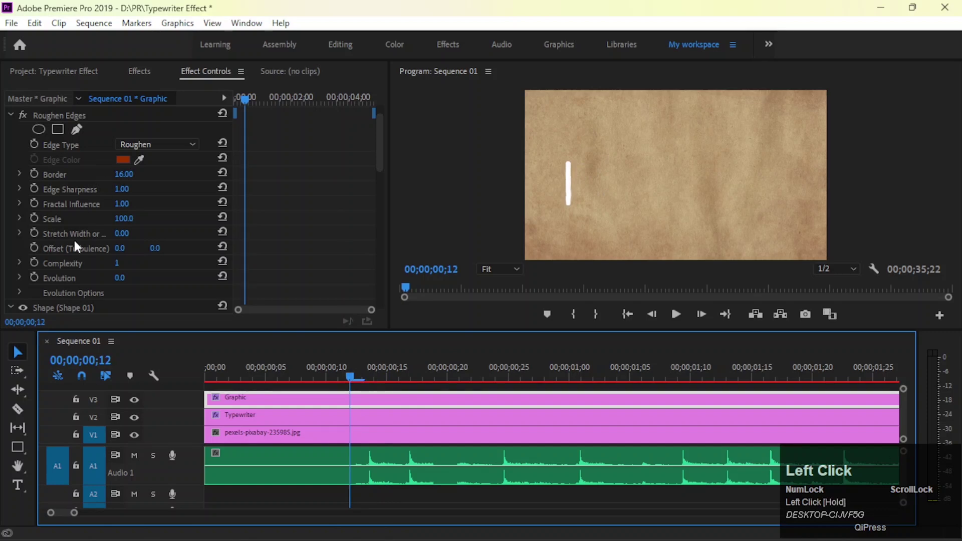
scroll(75, 243, "up", 1)
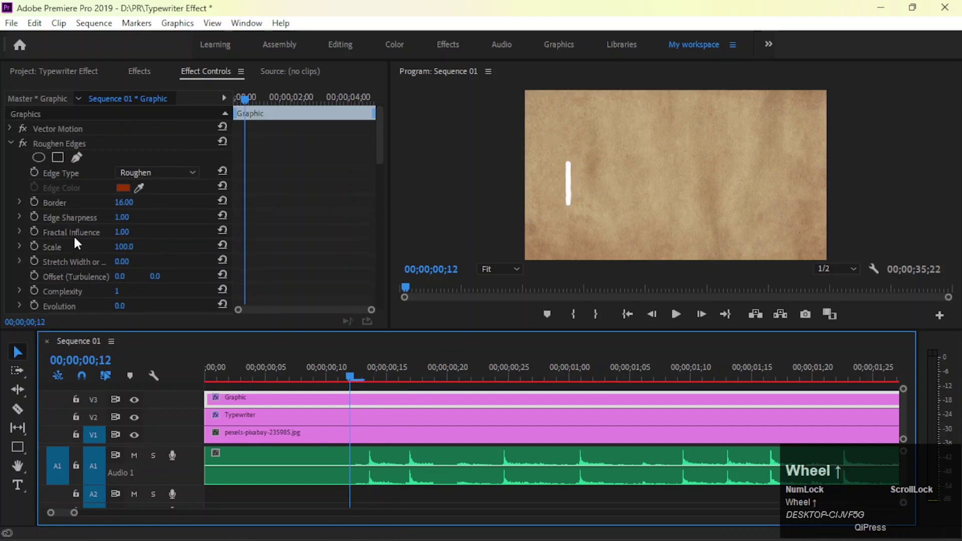
left_click(11, 143)
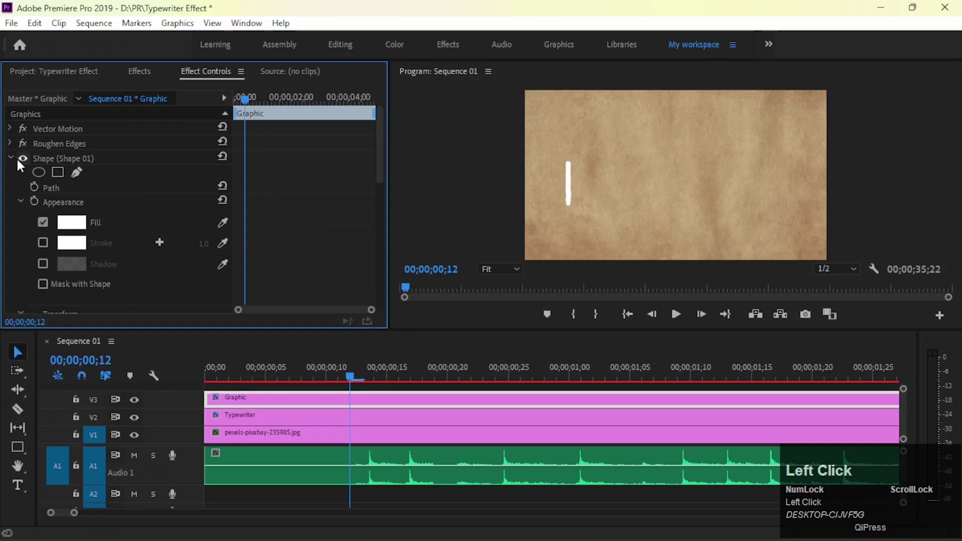
scroll(45, 179, "down", 5)
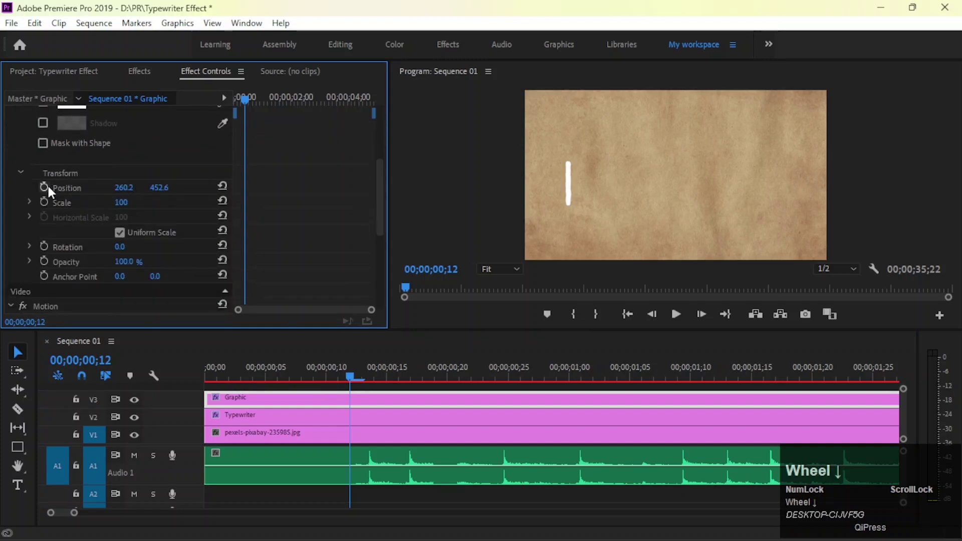
left_click(44, 187)
At 00;00;00;14, set the cursor shape's horizontal Position to 458.2, placing it just after the letter T.
left_click_drag(361, 370, 377, 375)
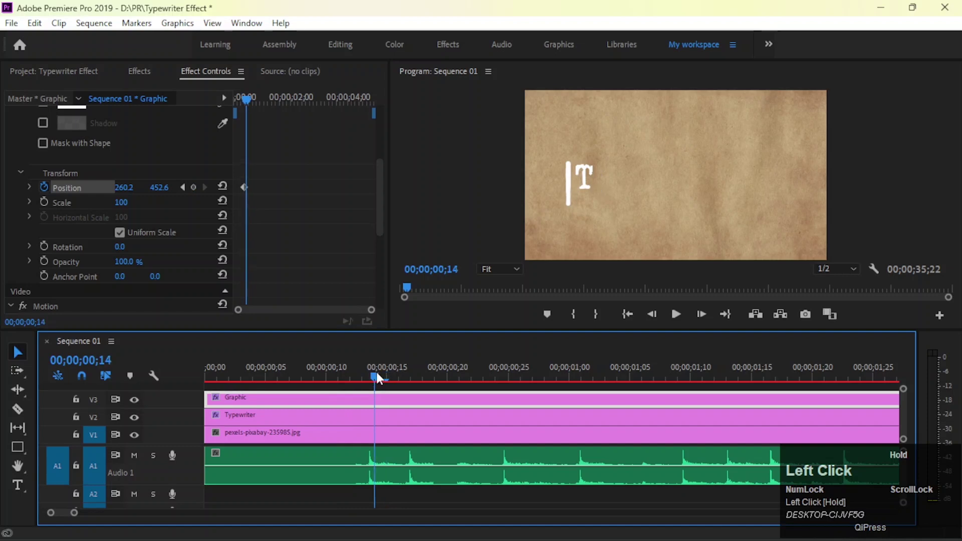
left_click(123, 187)
left_click_drag(123, 186, 221, 186)
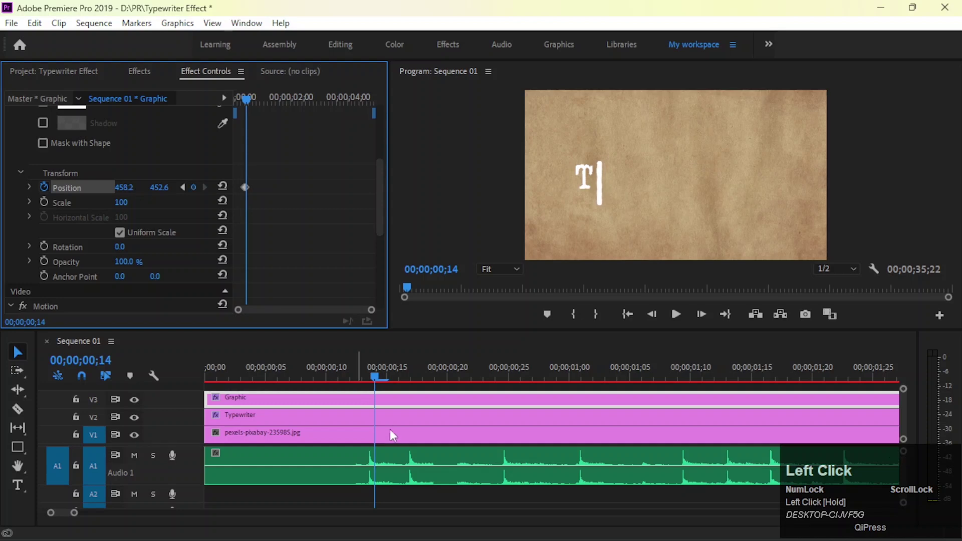
Keyframe the cursor's horizontal Position after each remaining letter of "Typewriter", from 00;00;00;18 up to 1705.2 at 00;00;02;06.
left_click_drag(390, 377, 426, 376)
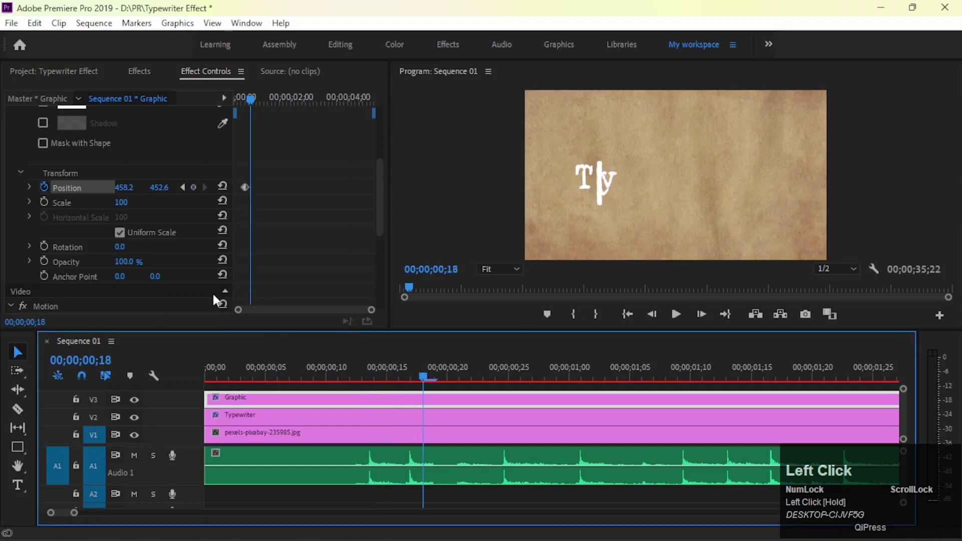
left_click_drag(124, 195, 134, 188)
key("Right")
key("Right")
key("Right")
key("Right")
key("Right")
key("Right")
key("Right")
key("Right")
key("Right")
key("Right")
key("Right")
key("Right")
key("Right")
key("Right")
key("Right")
key("Right")
key("Right")
key("Right")
key("Right")
key("Right")
key("Right")
key("Right")
key("Right")
key("Right")
key("Right")
key("Right")
key("Right")
key("Right")
key("Right")
key("Right")
key("Right")
key("Right")
key("Right")
key("Right")
key("Right")
key("Right")
key("Right")
key("Right")
key("Right")
key("Right")
key("Right")
key("Right")
key("Right")
key("Right")
key("Right")
key("Right")
key("Right")
key("Right")
Play the sequence from the start to check that the cursor follows the letters.
left_click_drag(79, 513, 92, 513)
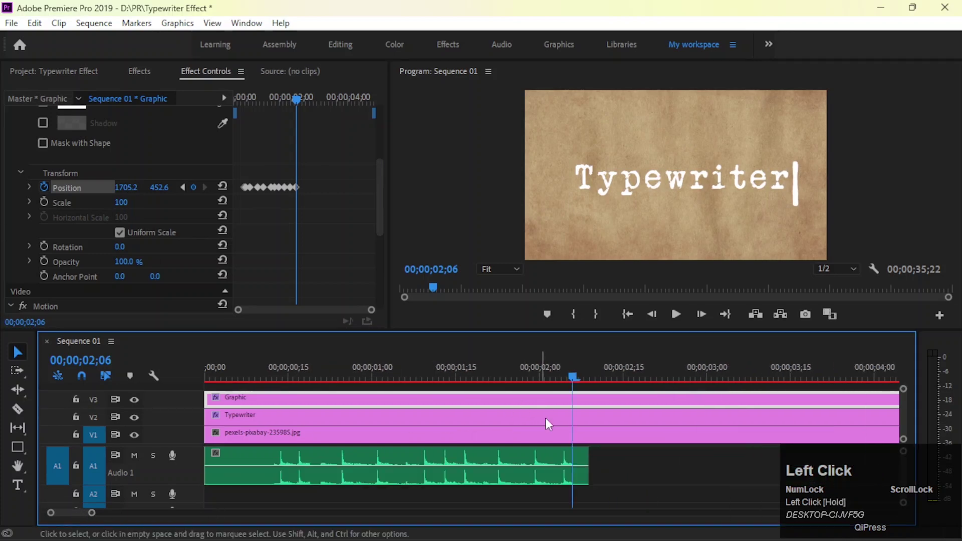
left_click_drag(579, 376, 222, 380)
key("space")
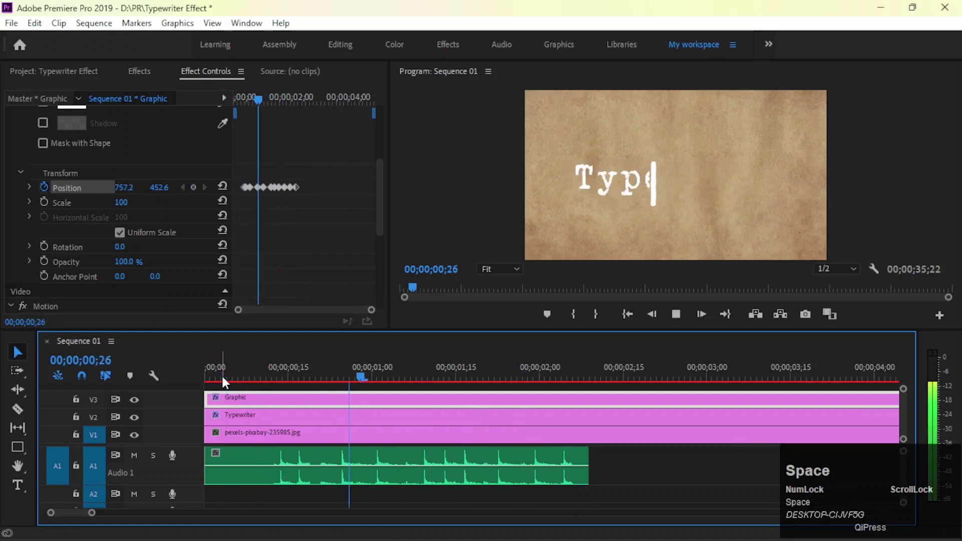
key("space")
left_click_drag(287, 369, 176, 375)
left_click(669, 463)
key("space")
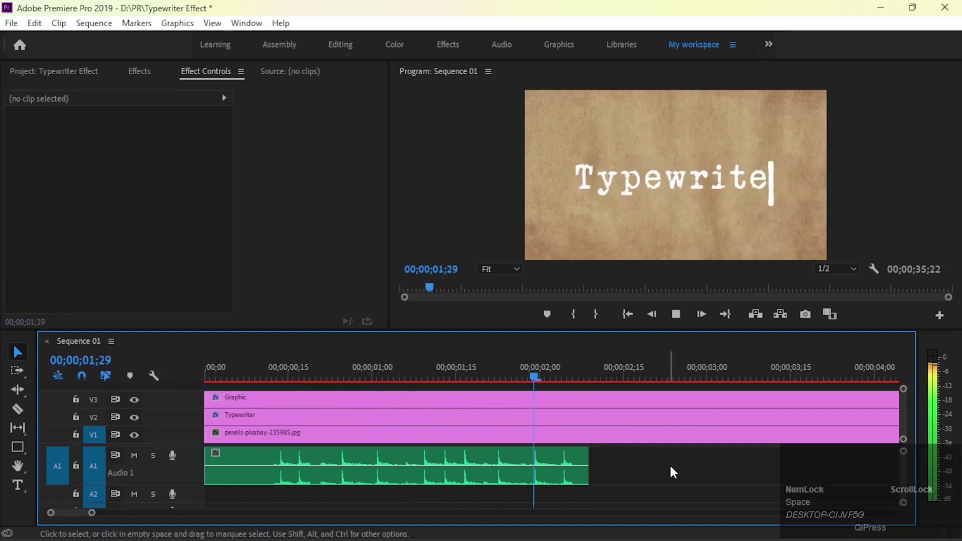
Examine the cursor's Position keyframes and movement around 00;00;00;14, and replay the sequence from the start.
mouse_move(275, 377)
left_mouse_down()
mouse_move(244, 381)
mouse_move(284, 368)
mouse_move(257, 364)
mouse_move(278, 367)
left_mouse_up()
key("space")
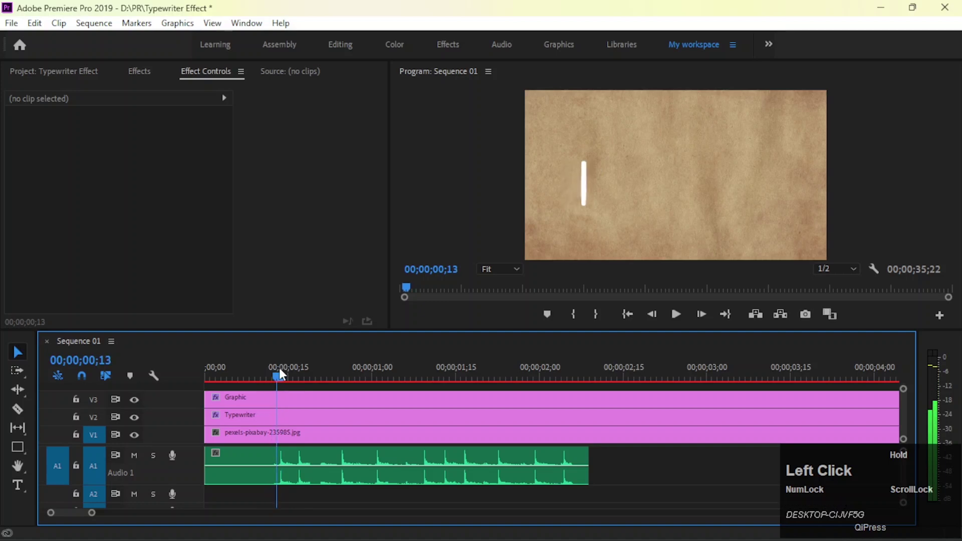
left_click(281, 367)
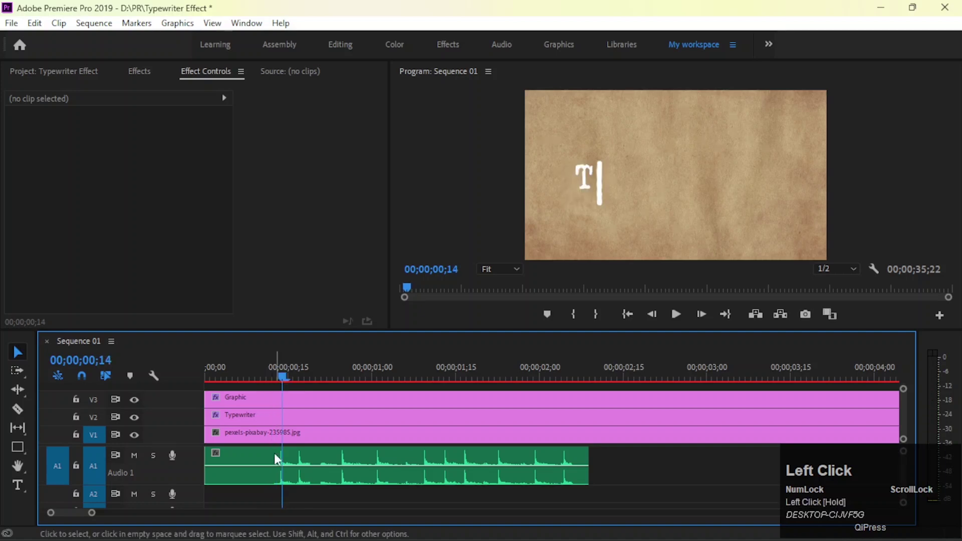
left_click(245, 395)
scroll(117, 239, "down", 5)
left_click_drag(372, 310, 325, 314)
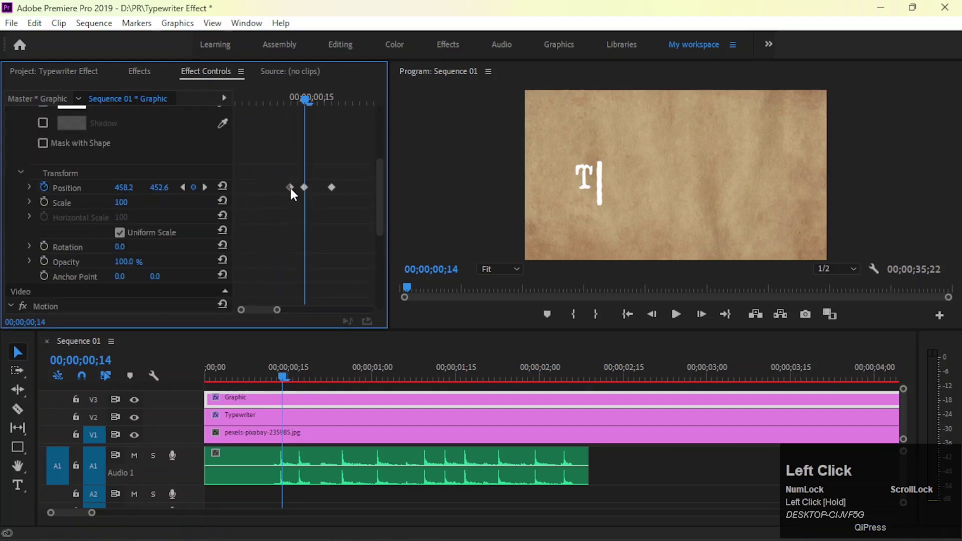
left_click_drag(278, 371, 189, 365)
key("space")
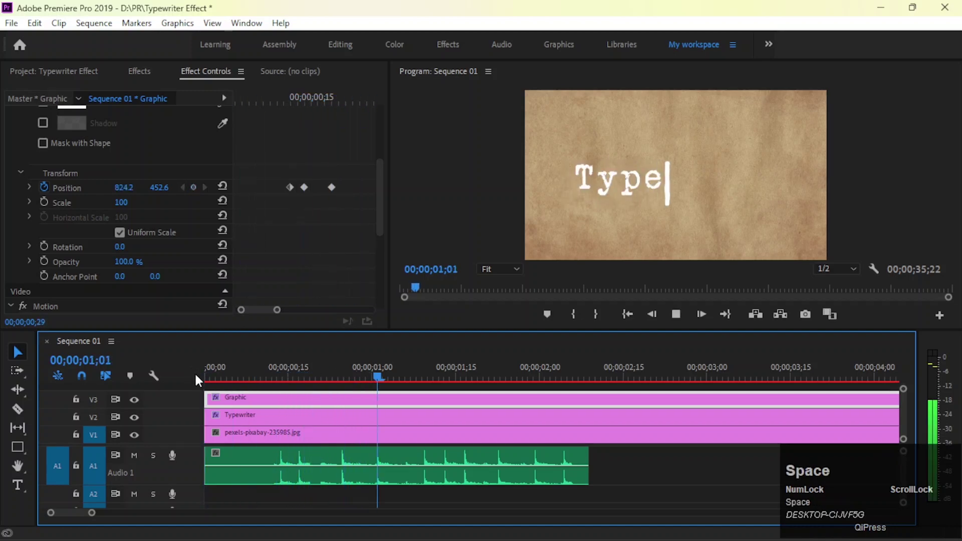
key("space")
Split the V3 cursor graphic at 00;00;00;12 and 00;00;00;10.
left_click_drag(267, 376, 277, 374)
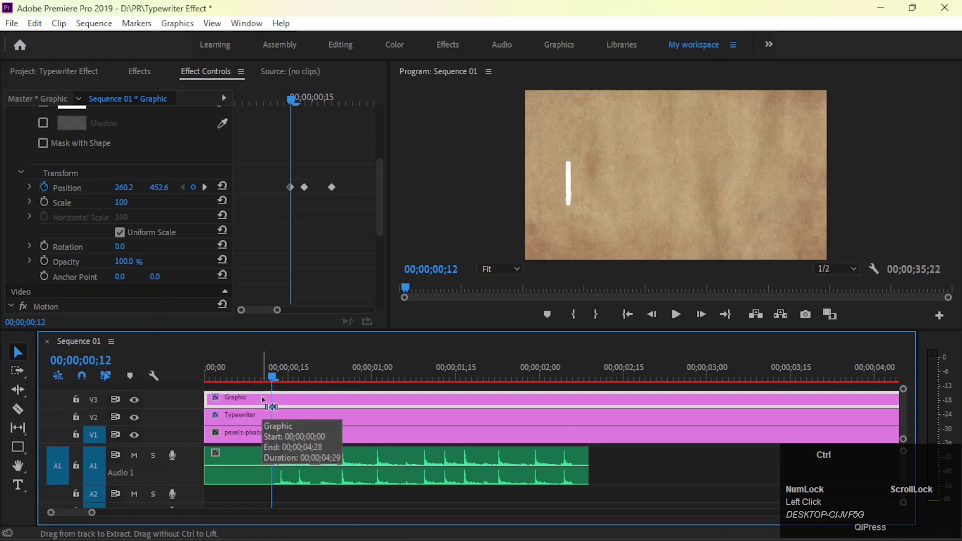
key("ctrl+k")
key("shift+Left")
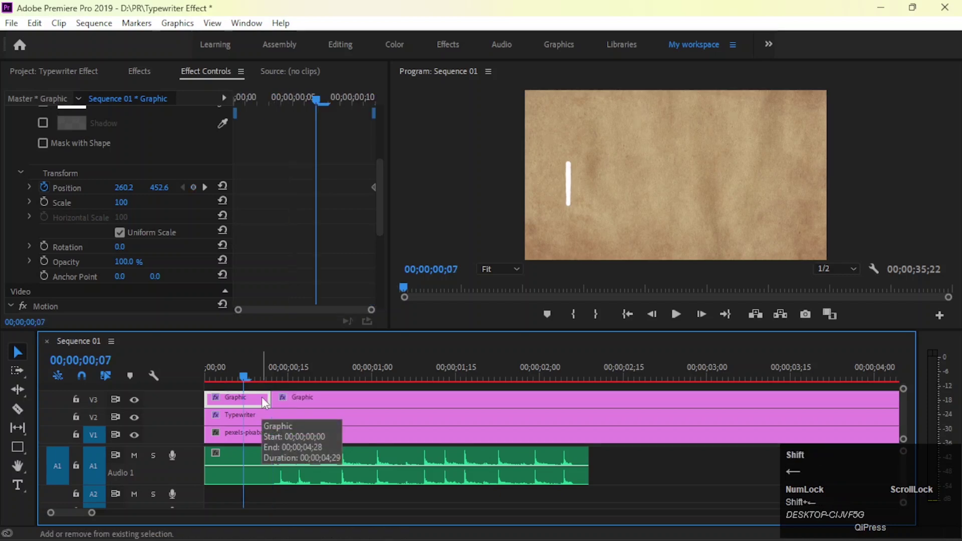
left_click_drag(268, 370, 270, 370)
key("Left")
key("Left")
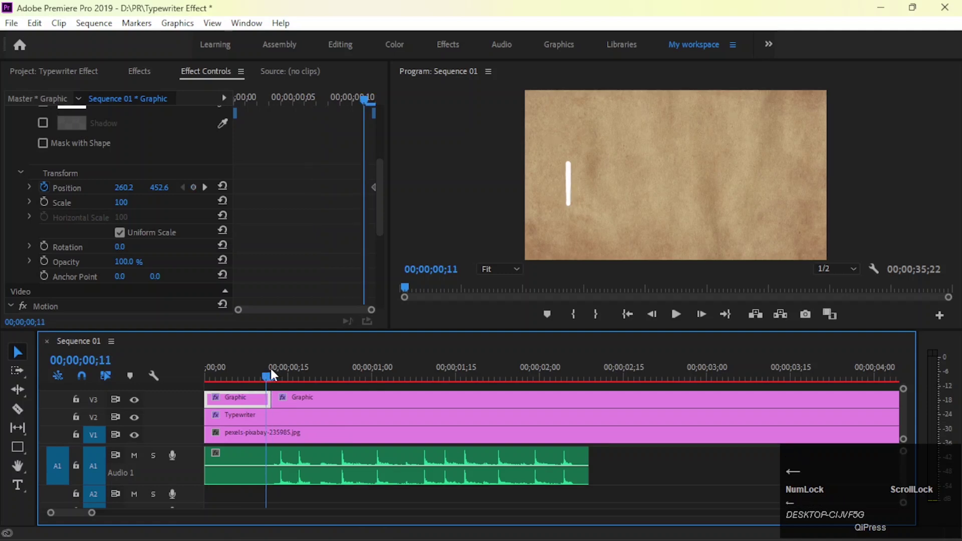
left_click(248, 401)
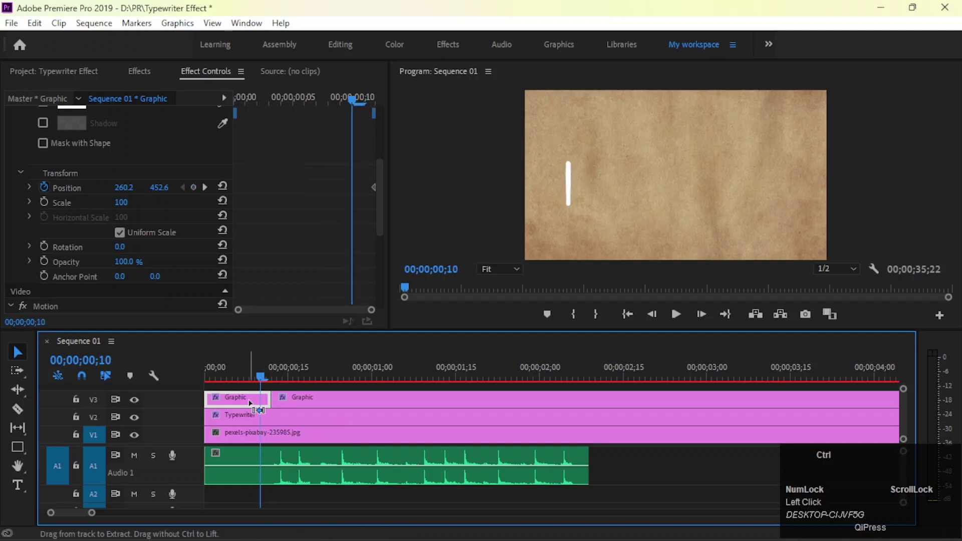
key("ctrl+k")
Split the opening V3 cursor segment at 00;00;00;08, 00;00;00;06 and 00;00;00;04.
key("Left")
key("Left")
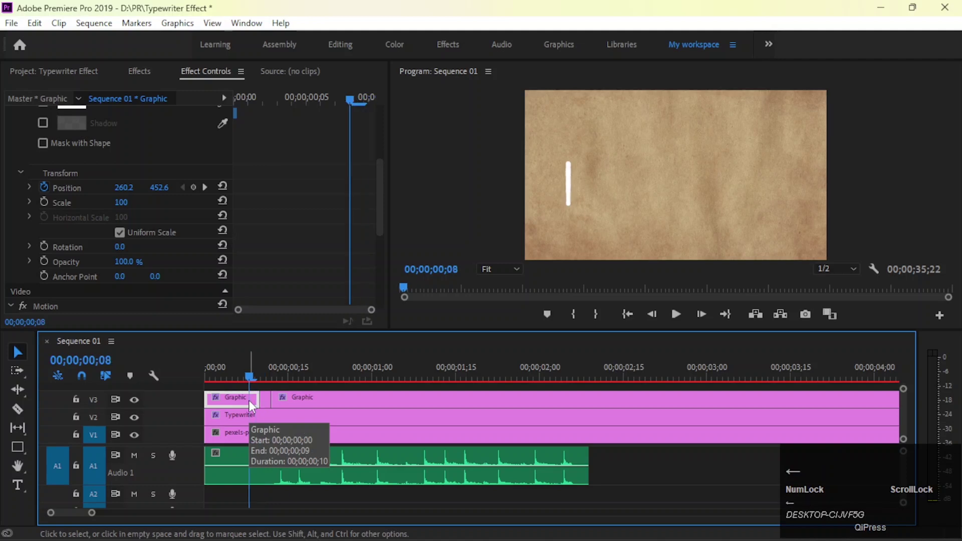
key("ctrl+k")
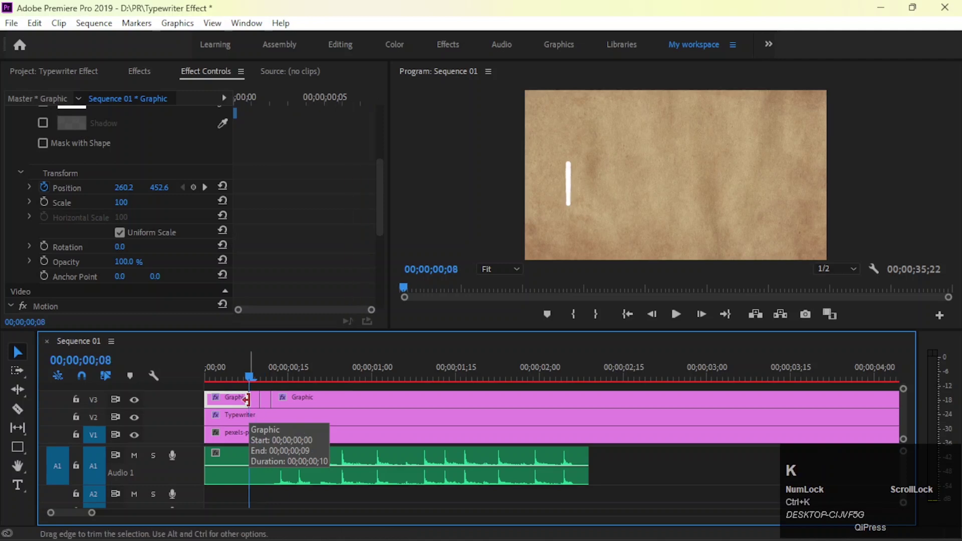
key("Left")
key("Left")
key("ctrl+k")
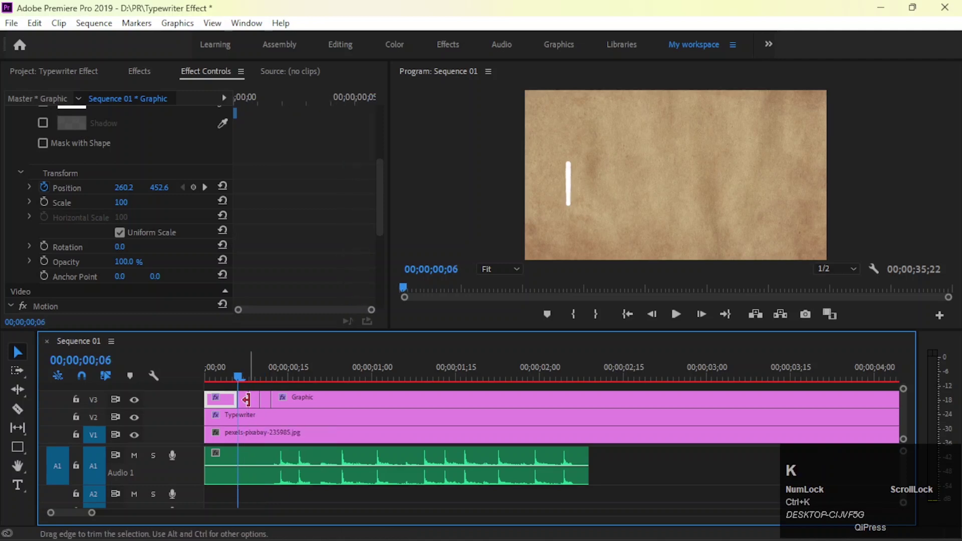
key("Left")
key("Left")
key("ctrl+k")
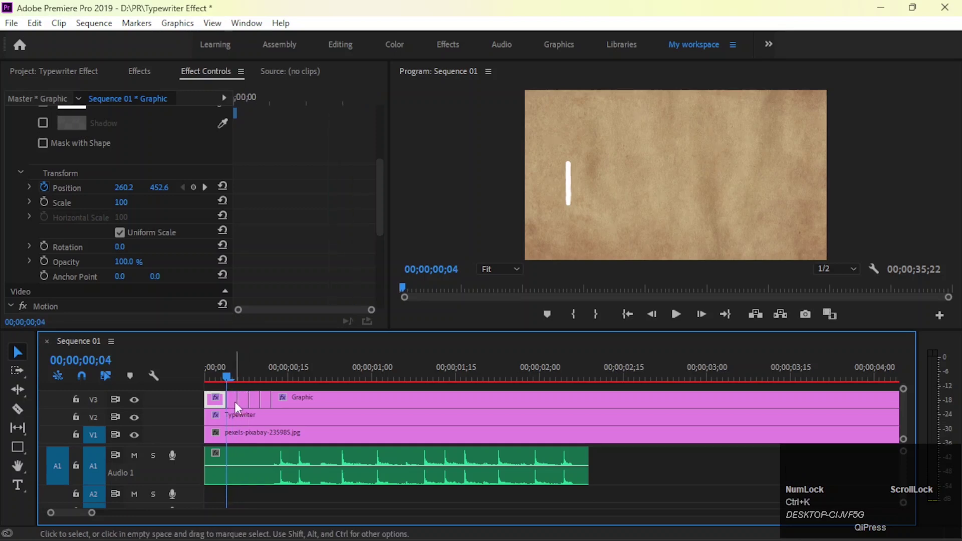
Delete the V3 cursor pieces starting at 00;00;00;08 and 00;00;00;04 so the cursor blinks before typing starts.
left_click_drag(273, 370, 272, 367)
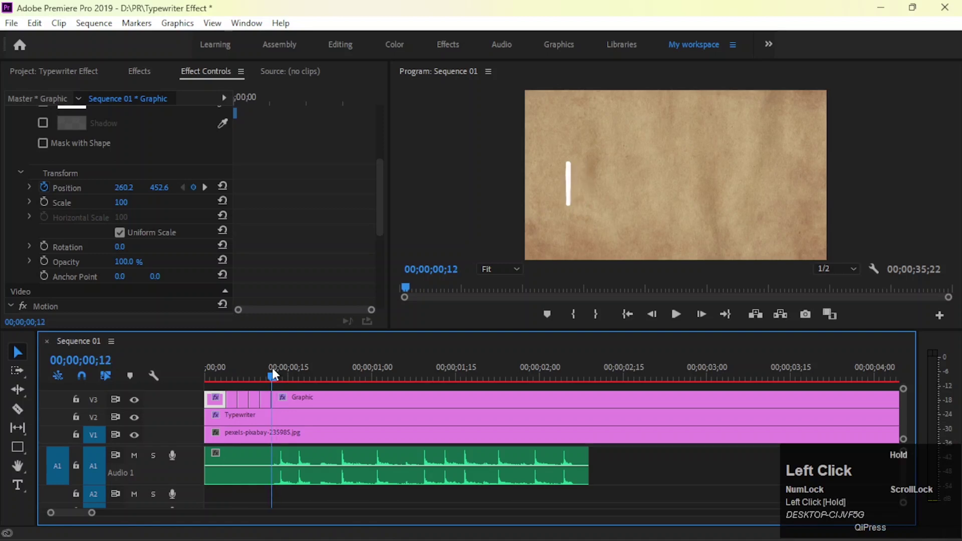
left_click(255, 400)
key("Delete")
left_click(232, 401)
key("Delete")
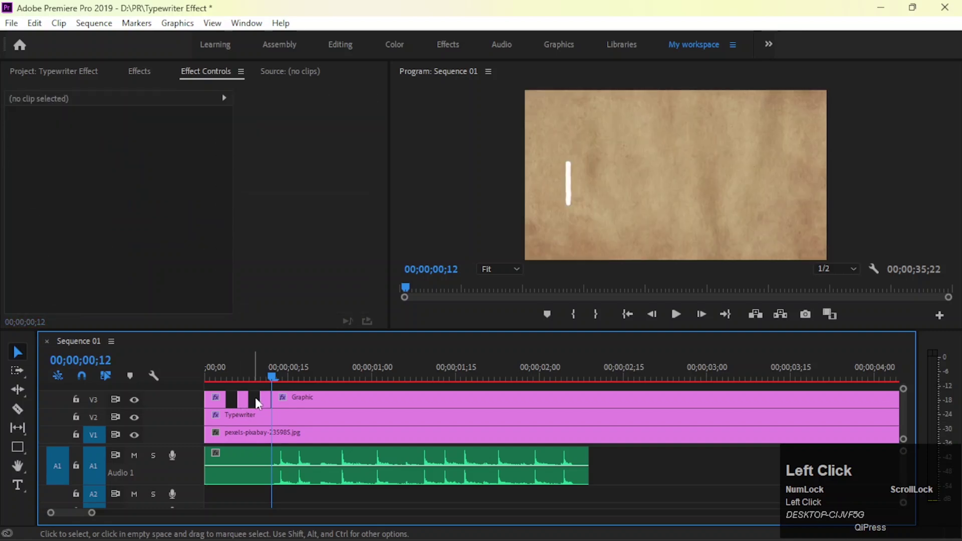
Play the sequence from the start to check the opening cursor blink.
left_click_drag(266, 375, 200, 376)
key("space")
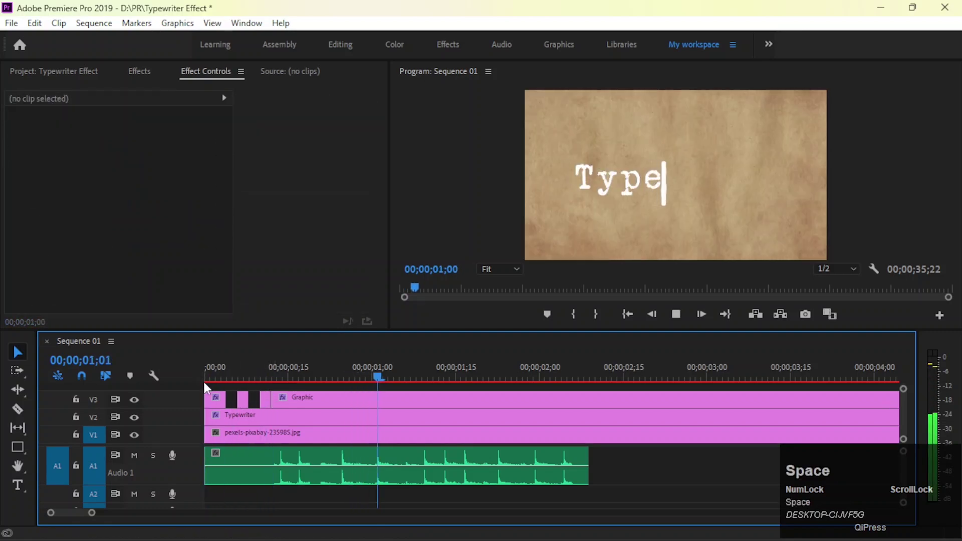
key("space")
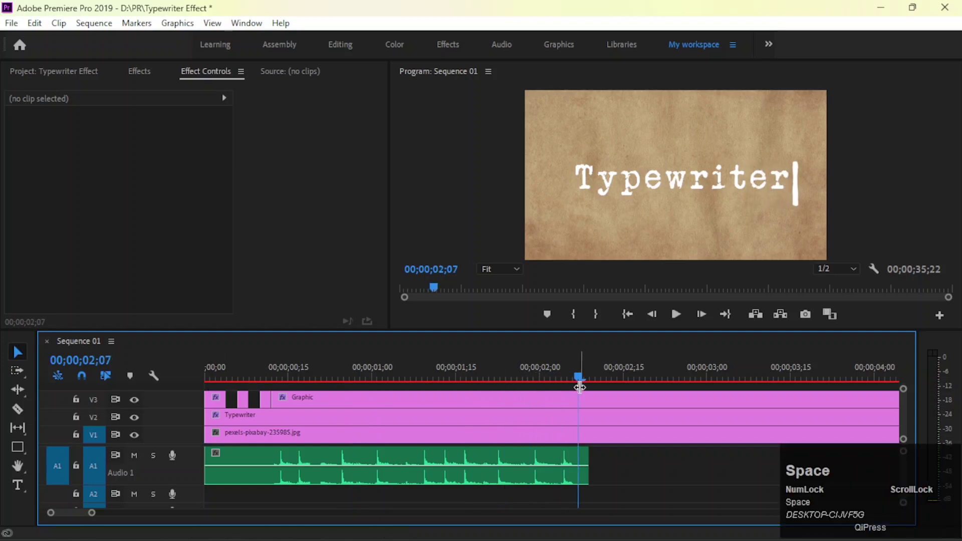
Split the V3 cursor graphic at 00;00;02;07 and 00;00;02;09, just after the last letter is typed.
mouse_move(578, 378)
left_mouse_down()
mouse_move(569, 378)
mouse_move(586, 375)
mouse_move(578, 377)
left_mouse_up()
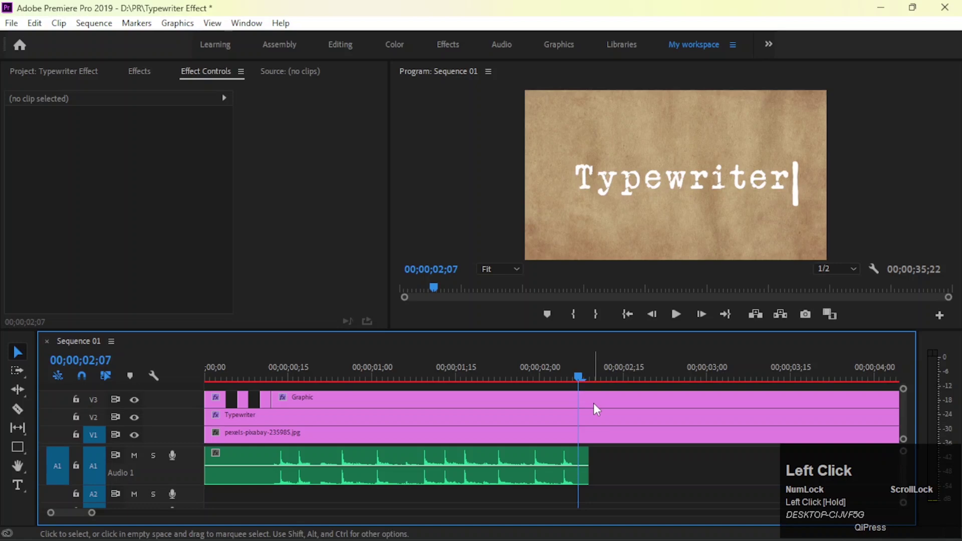
left_click(593, 403)
key("ctrl+k")
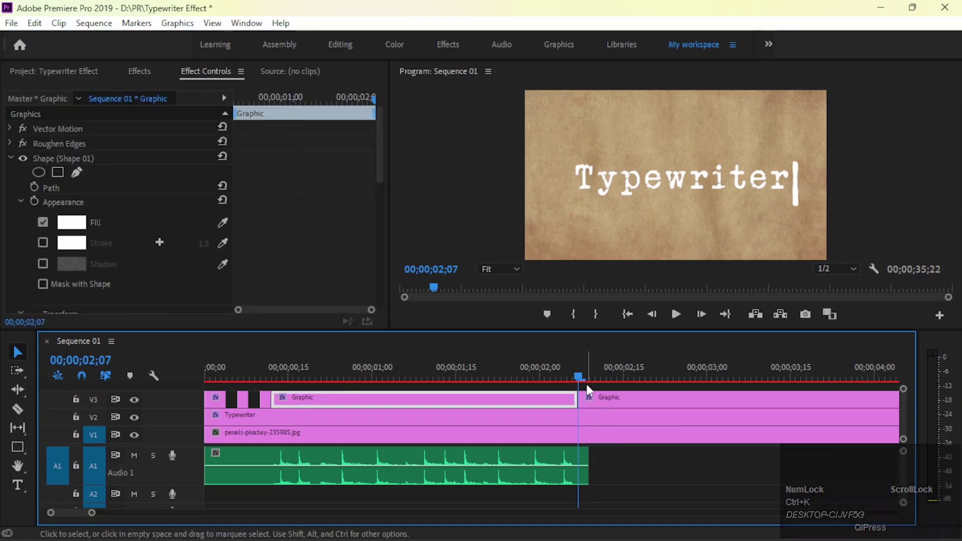
key("Right")
key("Right")
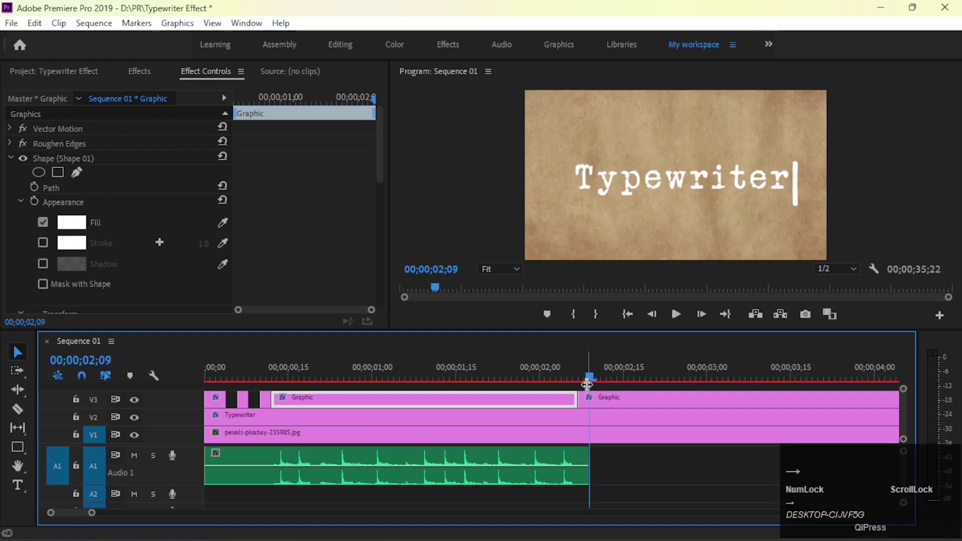
left_click(599, 393)
key("ctrl+k")
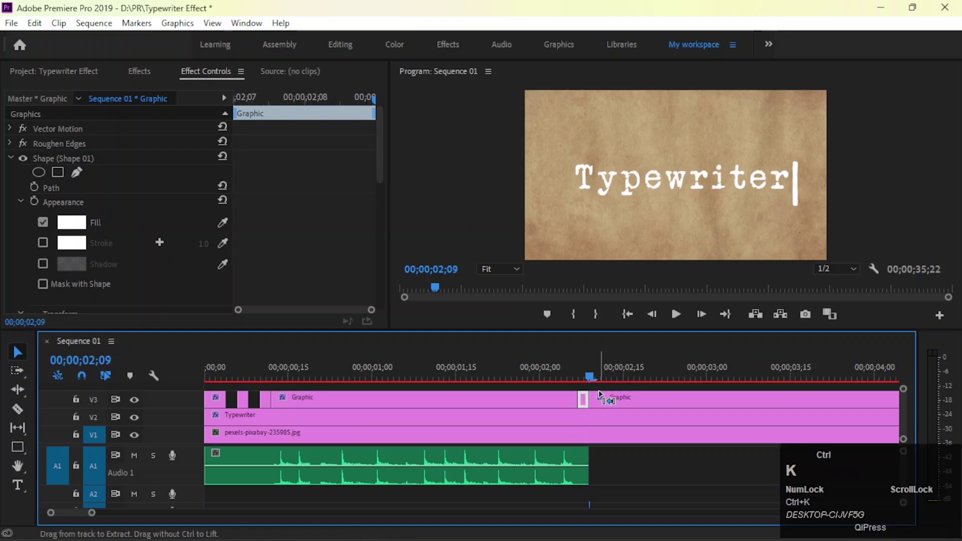
Split the remaining V3 cursor graphic at 00;00;02;11, 00;00;02;13 and 00;00;02;15.
key("Right")
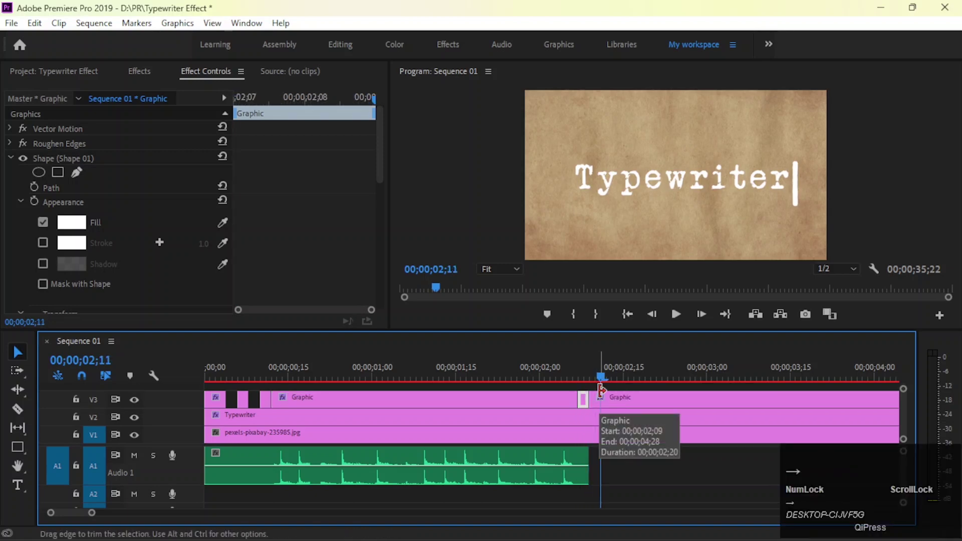
left_click(626, 399)
key("ctrl+k")
key("Right")
key("Right")
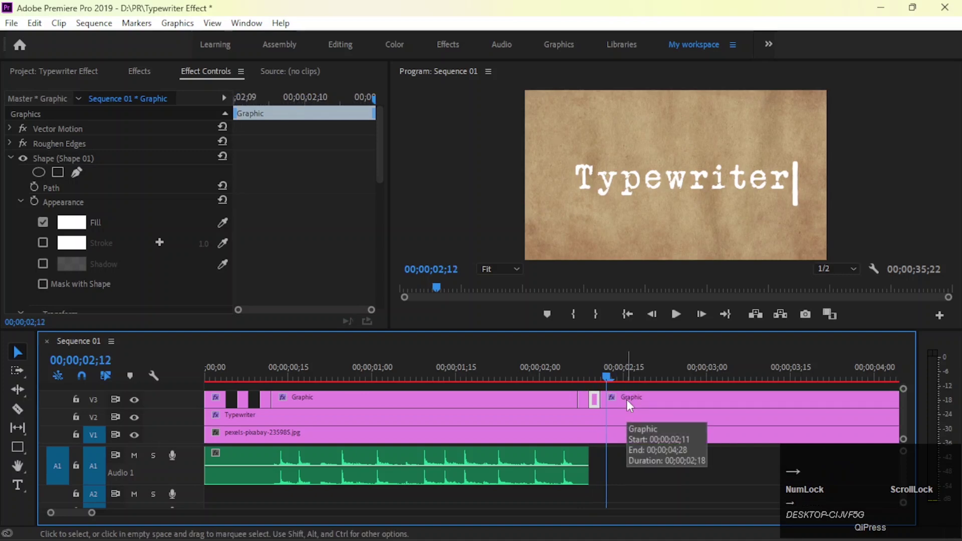
left_click(626, 398)
key("ctrl+k")
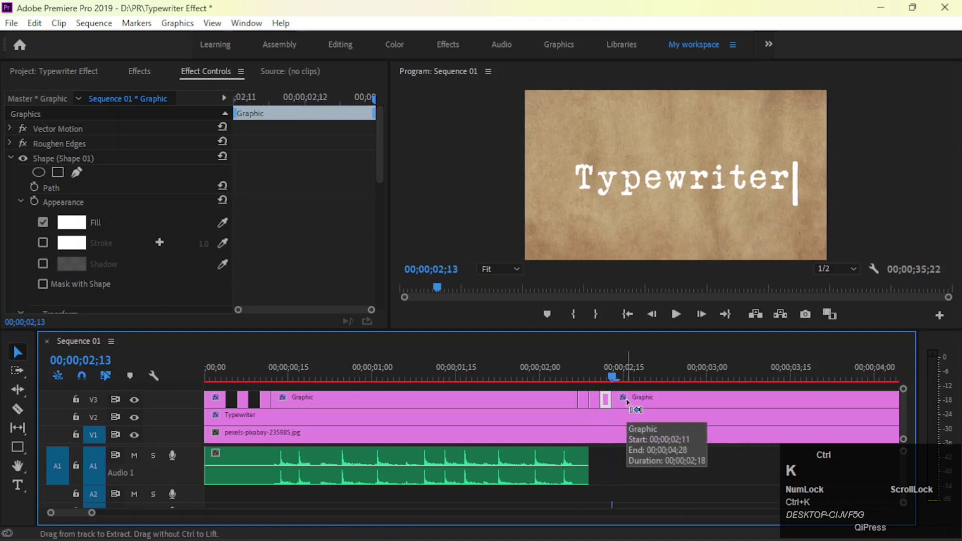
key("Right")
key("Right")
left_click(626, 399)
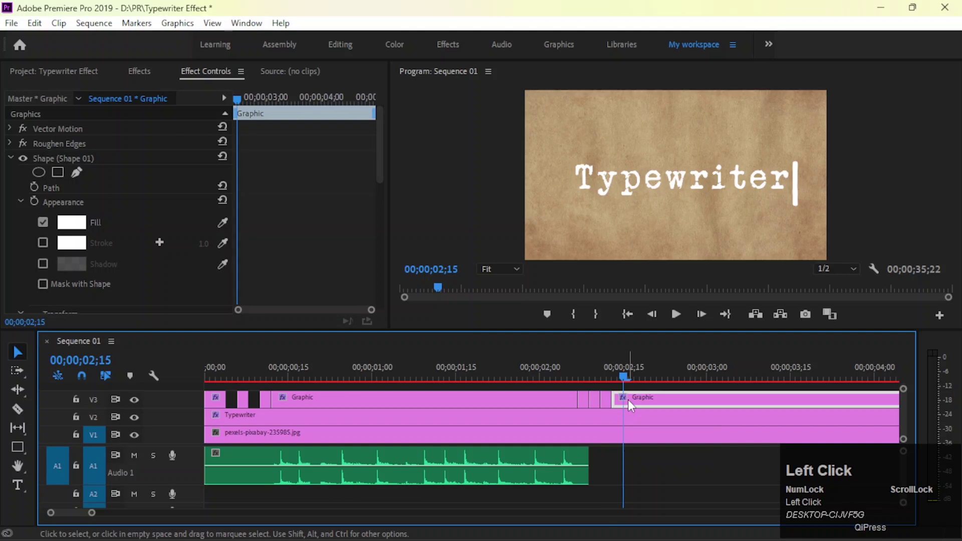
key("ctrl+k")
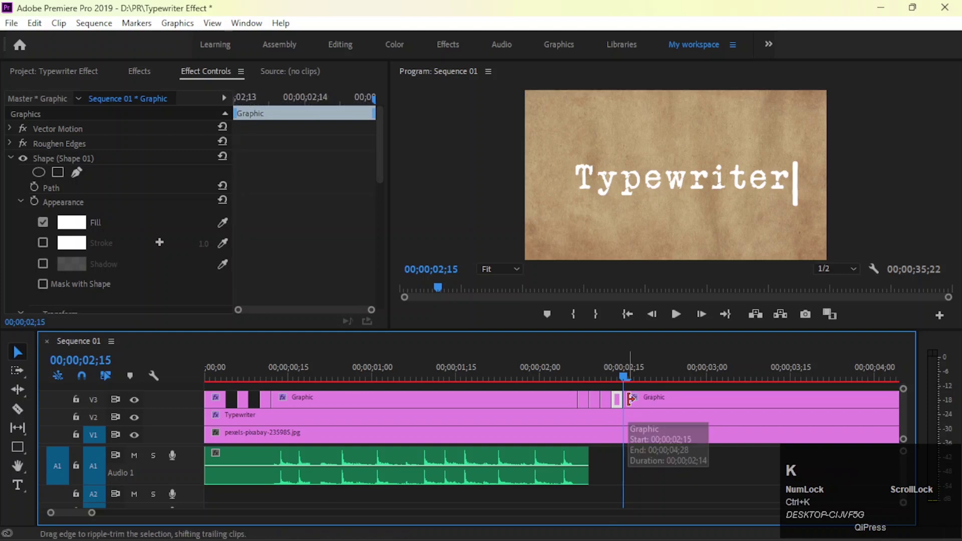
Split the V3 cursor at 00;00;02;17 and delete the two-frame pieces starting at 00;00;02;07, 00;00;02;11 and 00;00;02;15.
left_click(586, 399)
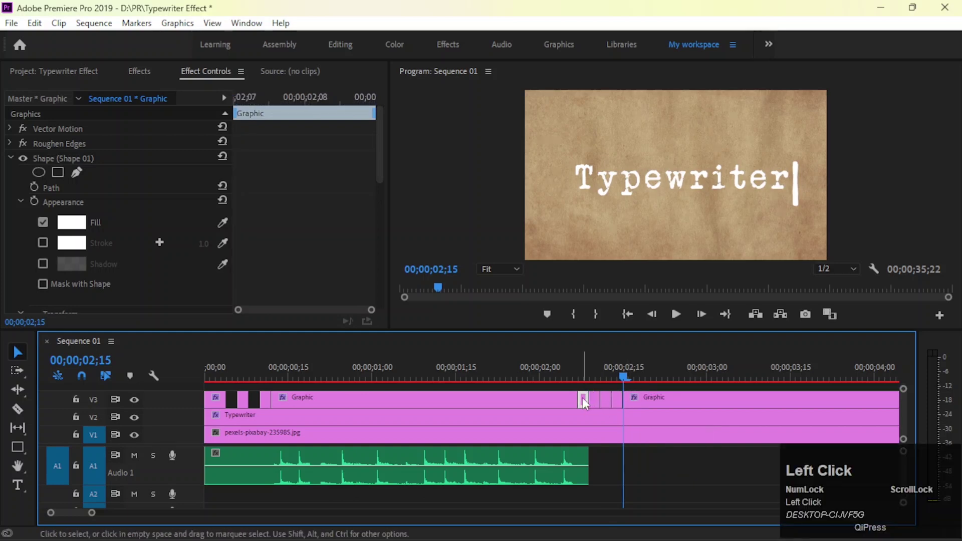
key("Delete")
left_click(633, 401)
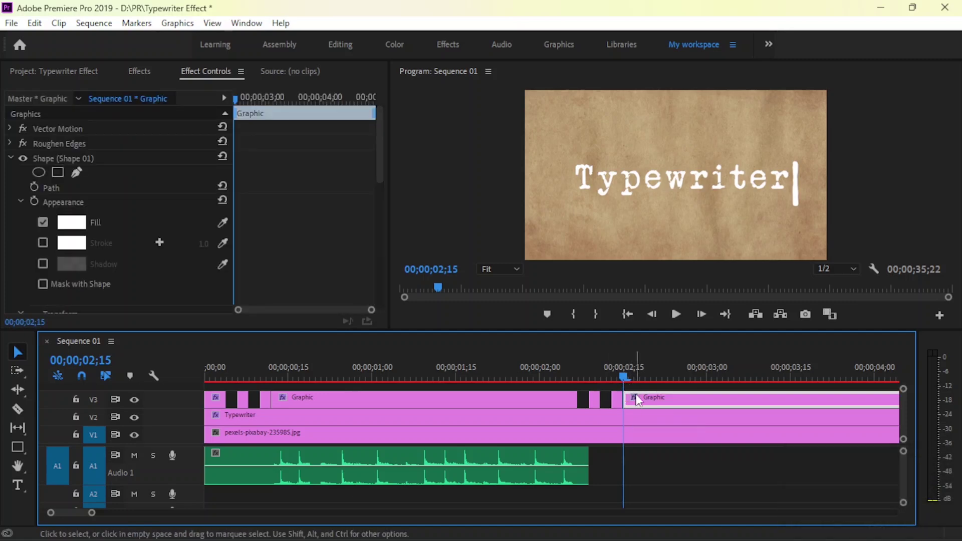
key("Right")
key("Right")
key("ctrl+k")
left_click(630, 401)
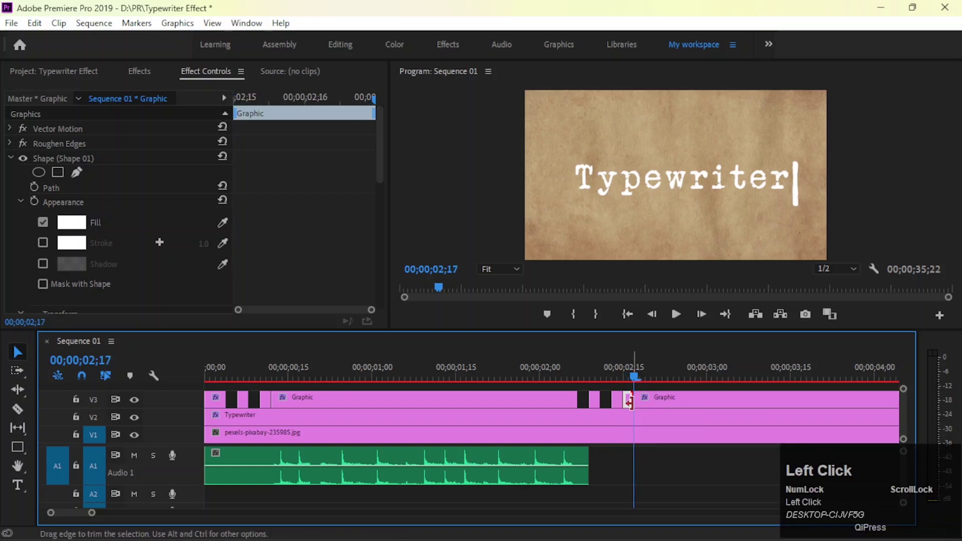
key("Delete")
Play the sequence from the start to review the cursor blinking before and after the typing.
left_click(559, 376)
left_click_drag(558, 376, 129, 373)
key("space")
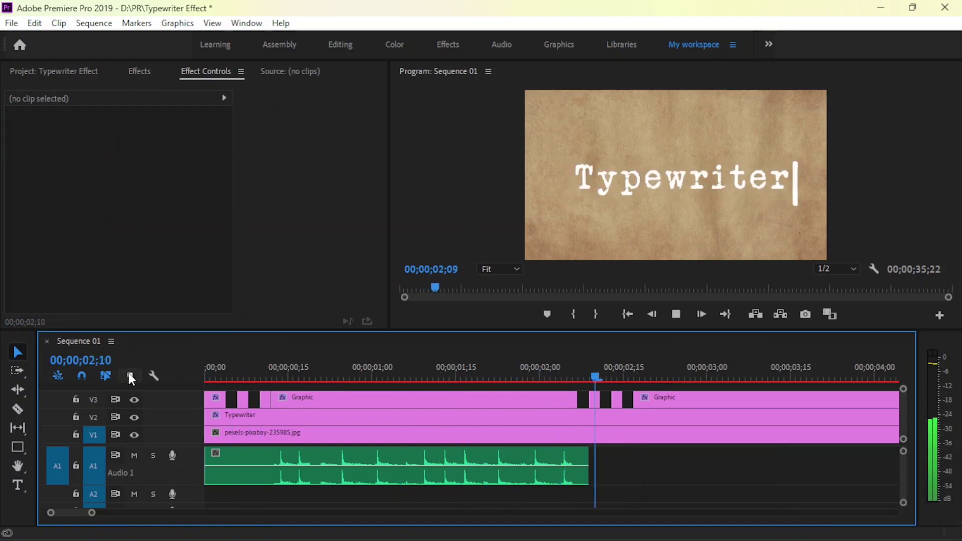
key("space")
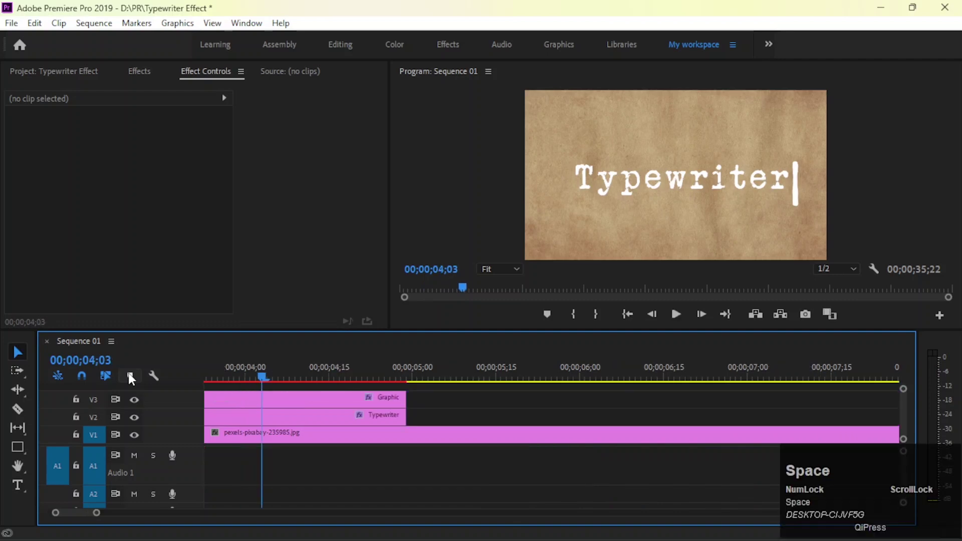
Cut the background image on V1 at 00;00;04;29, where the text and cursor clips end, and delete the remainder.
left_click_drag(88, 512, 212, 512)
left_click(297, 378)
left_click_drag(336, 394, 388, 443)
key("ctrl+k")
left_click_drag(359, 407, 438, 457)
key("Delete")
left_click_drag(213, 513, 245, 513)
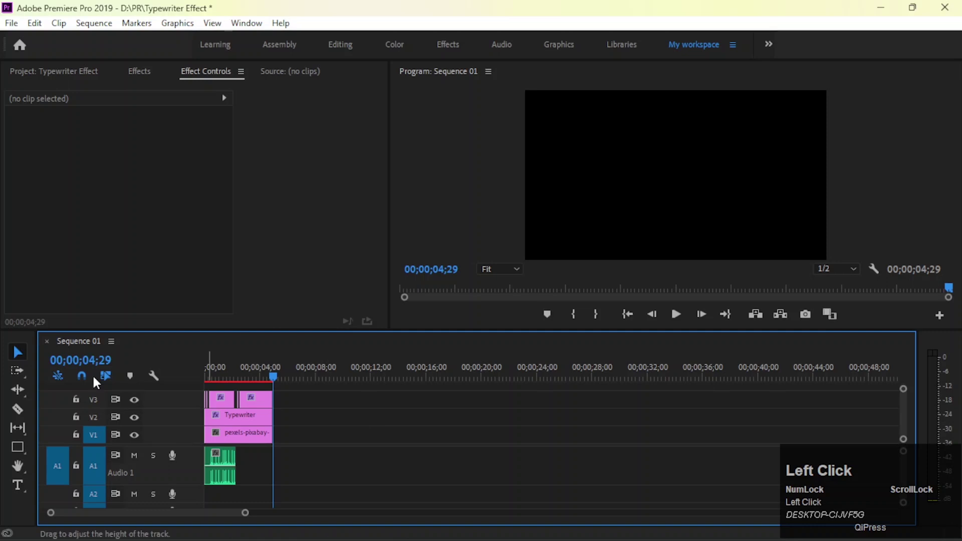
Duplicate the V1 background image and the A1 typing sound farther along the timeline, starting at about 00;00;10;13.
left_click(30, 366)
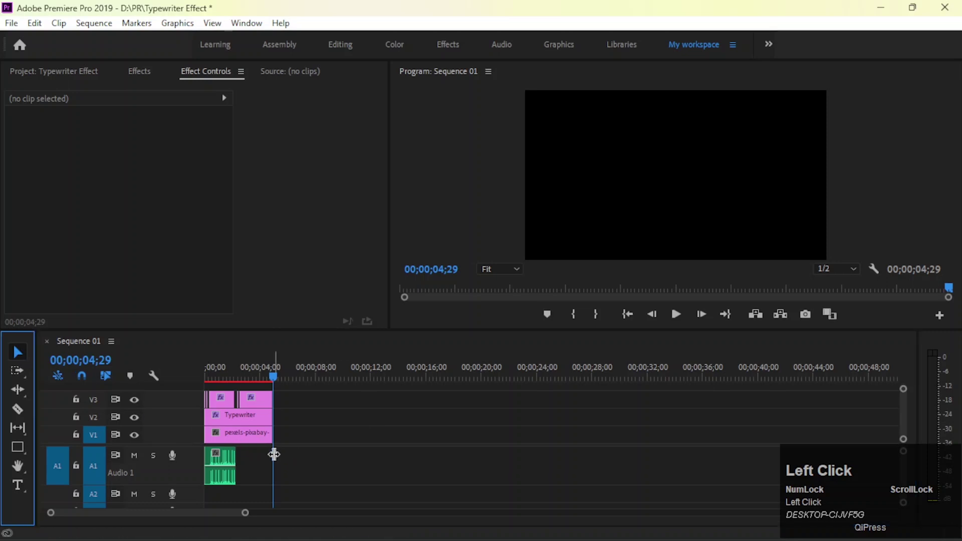
left_click_drag(241, 437, 385, 435)
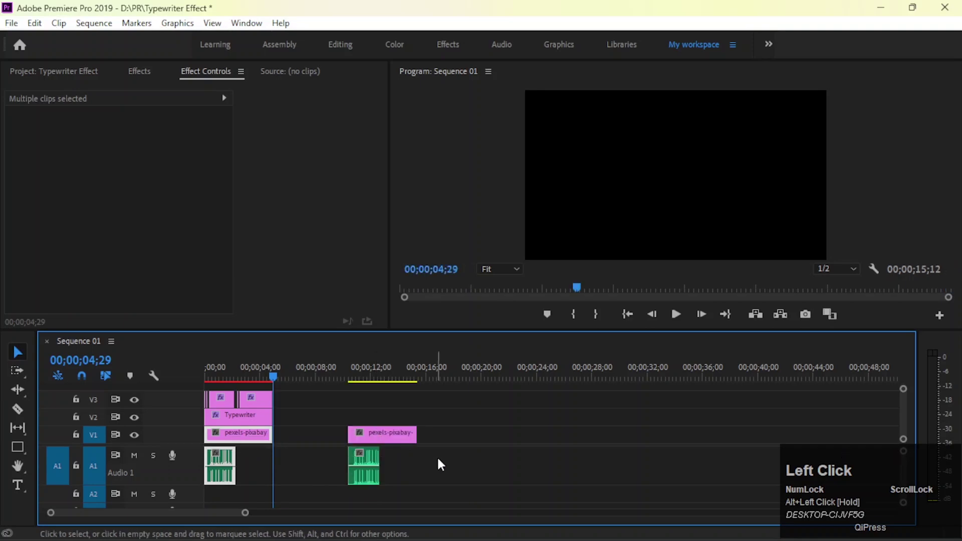
left_click(436, 456)
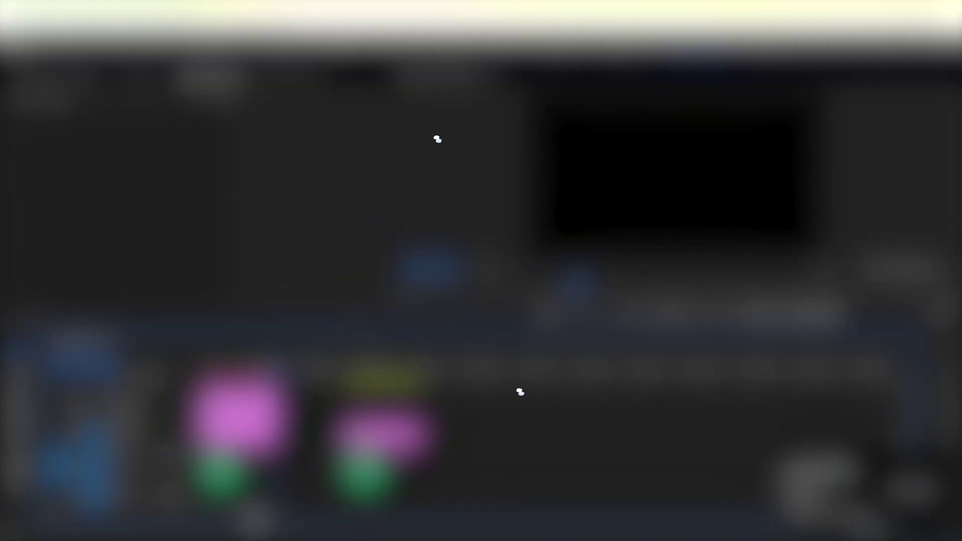
Add a "Typewriter" text graphic at 00;00;10;25 above the duplicated background image.
left_click_drag(244, 515, 89, 512)
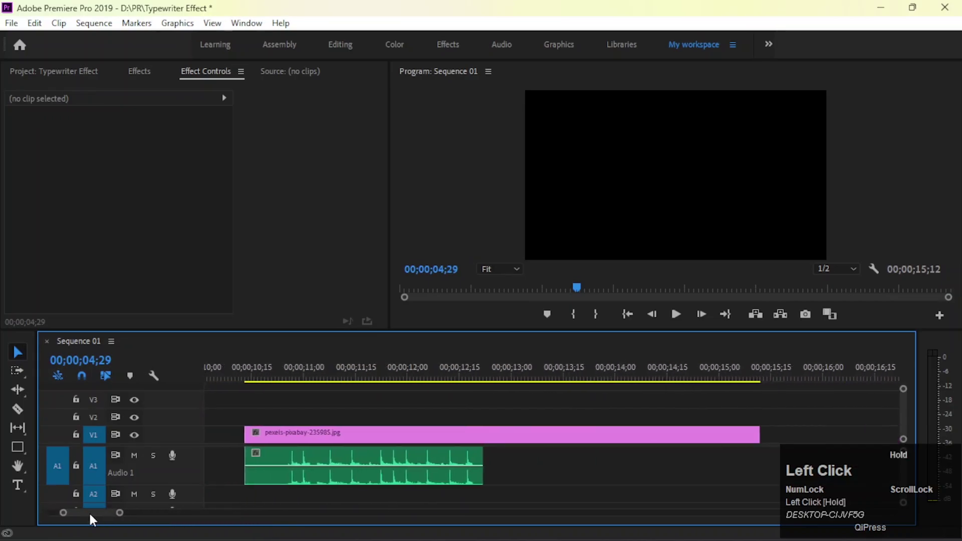
left_click(286, 377)
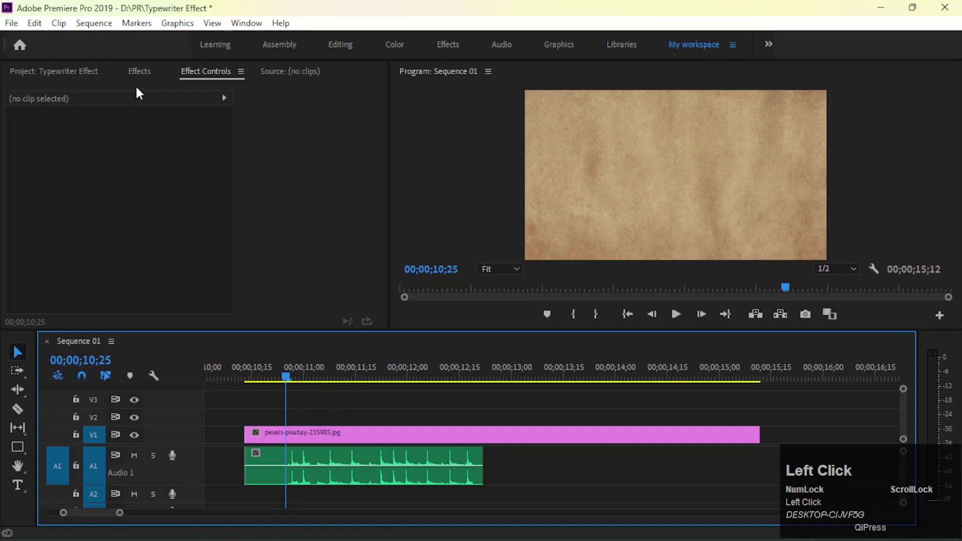
left_click(137, 69)
left_click(345, 410)
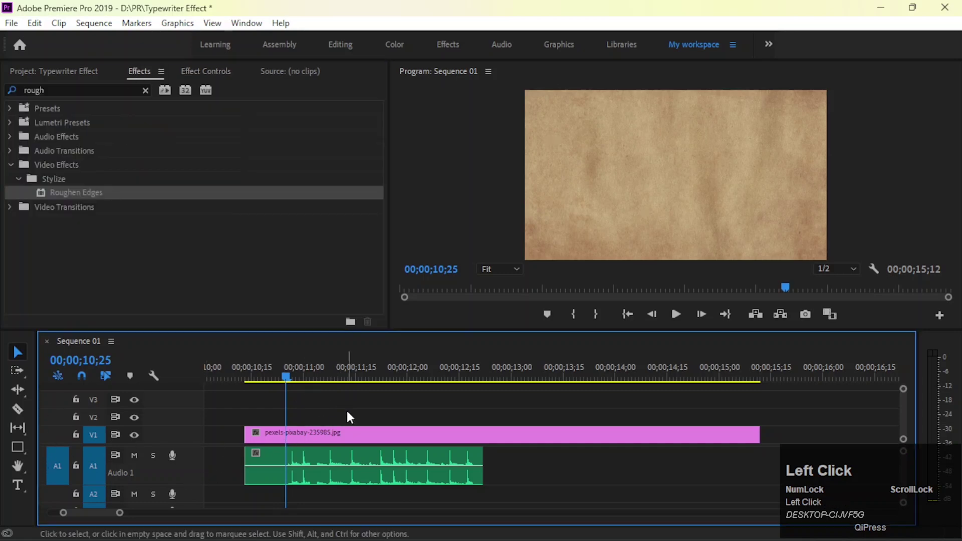
left_click(18, 484)
left_click(595, 167)
type("Typewriter")
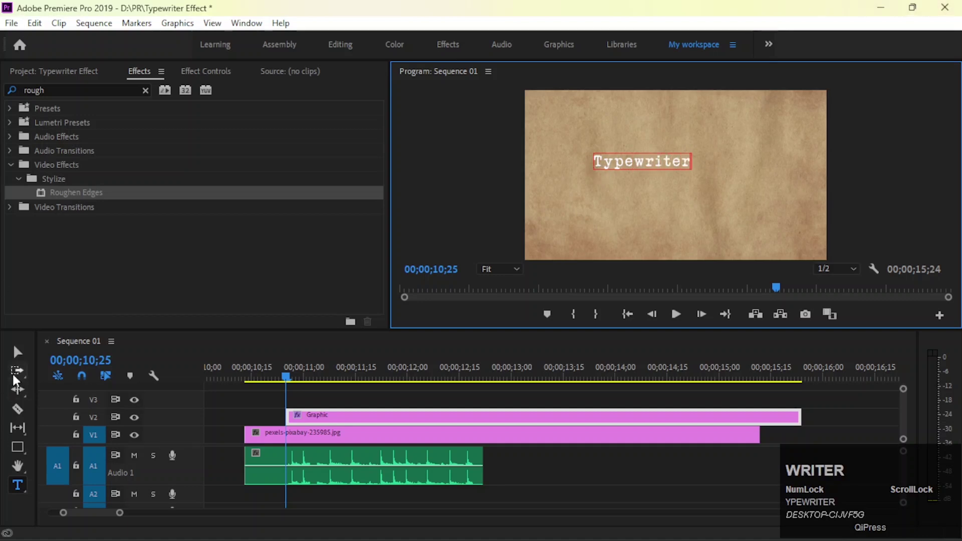
Align the V2 text clip with the duplicated background clip, and enlarge the text across the middle of the frame.
left_click(17, 353)
left_click_drag(308, 416, 272, 417)
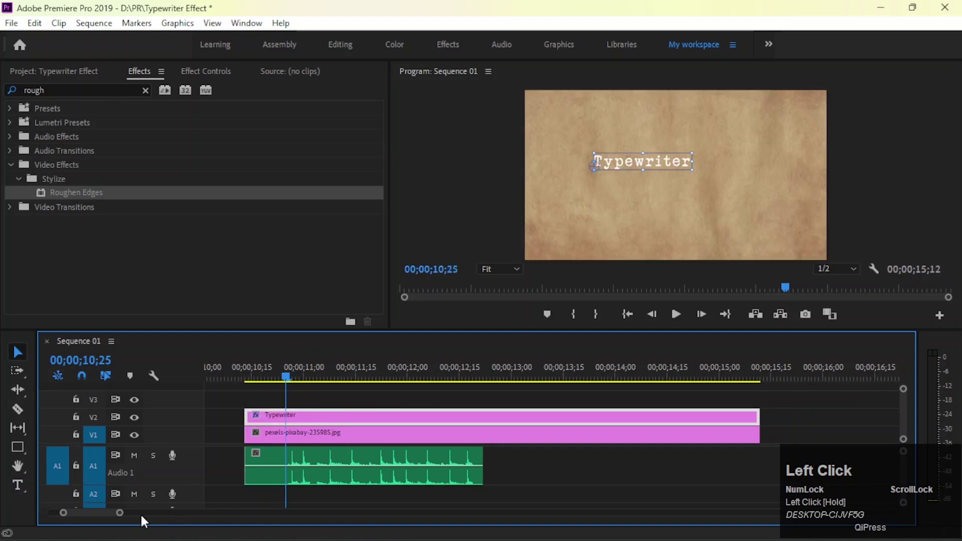
left_click_drag(120, 519, 110, 520)
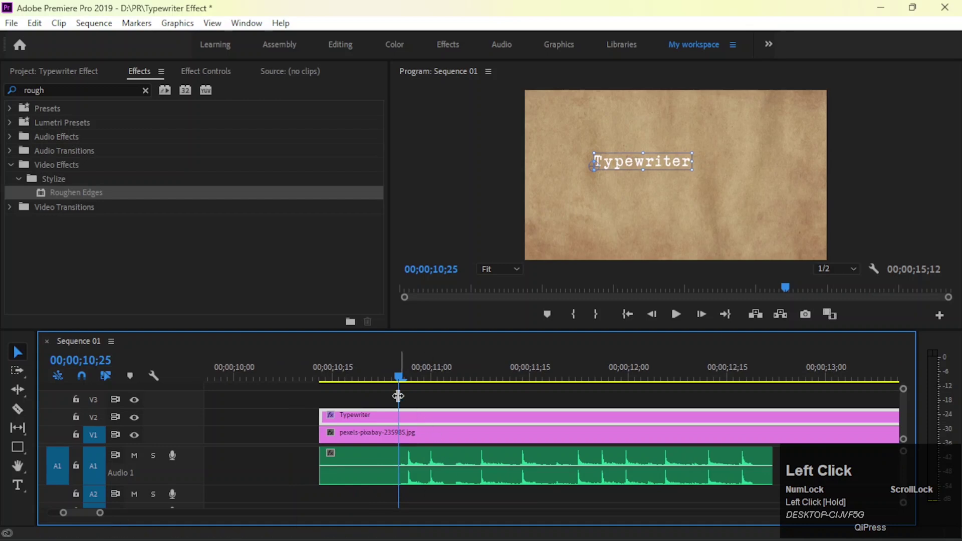
left_click_drag(641, 178, 683, 183)
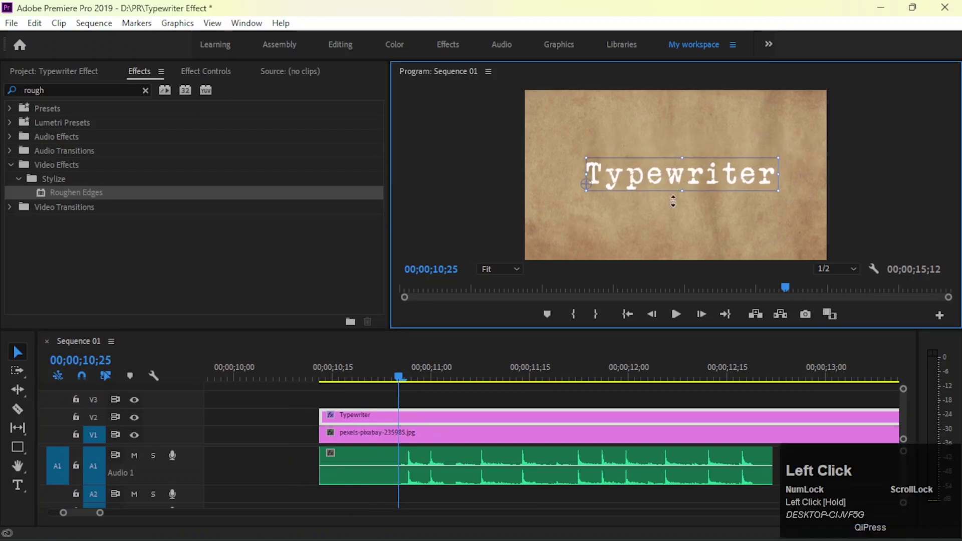
Clear the "Typewriter" text at 00;00;10;25 and turn on Source Text keyframing there.
left_click(200, 71)
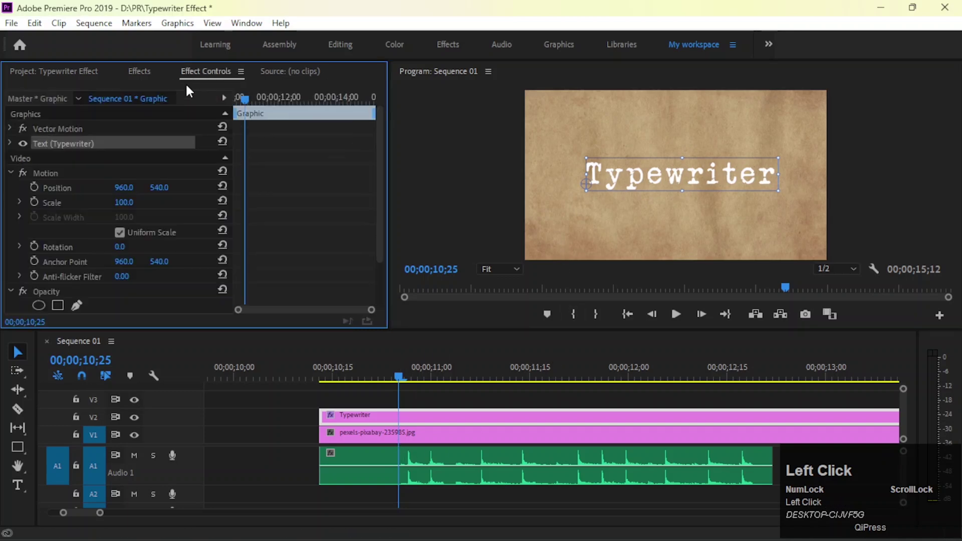
left_click(9, 143)
scroll(73, 223, "up", 2)
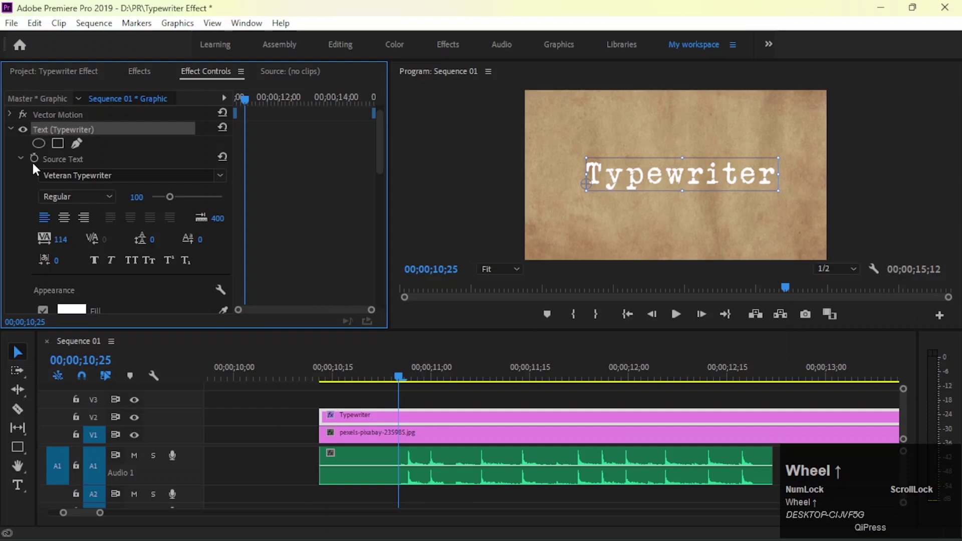
double_click(665, 178)
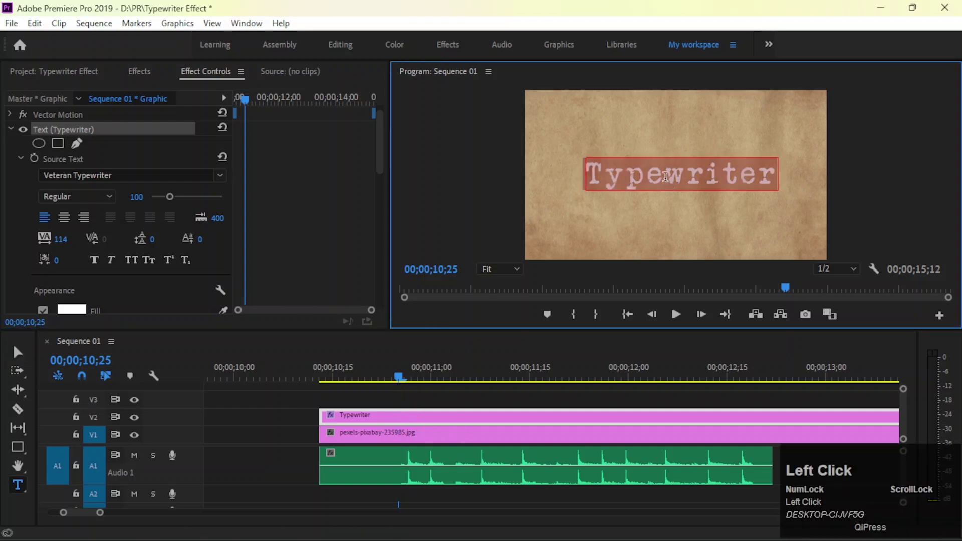
key("BackSpace")
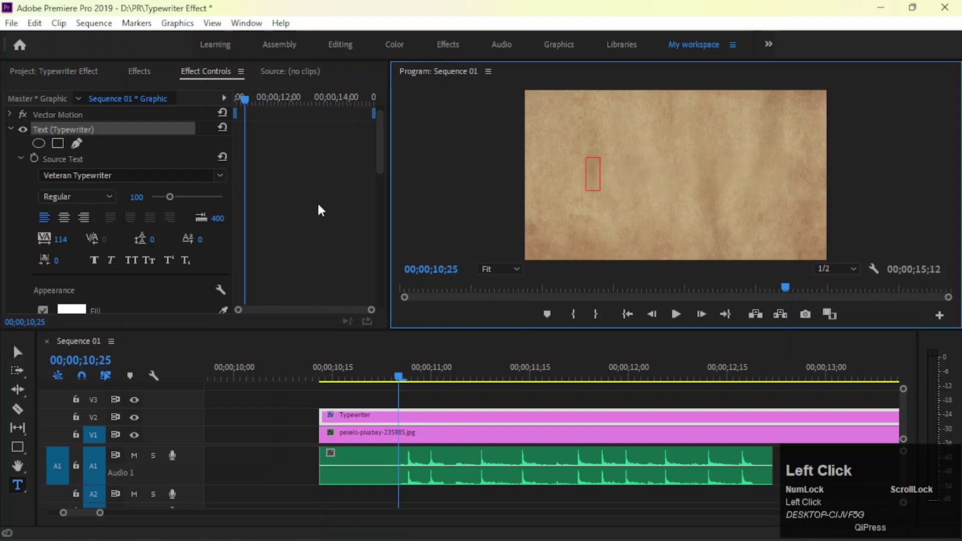
left_click(34, 159)
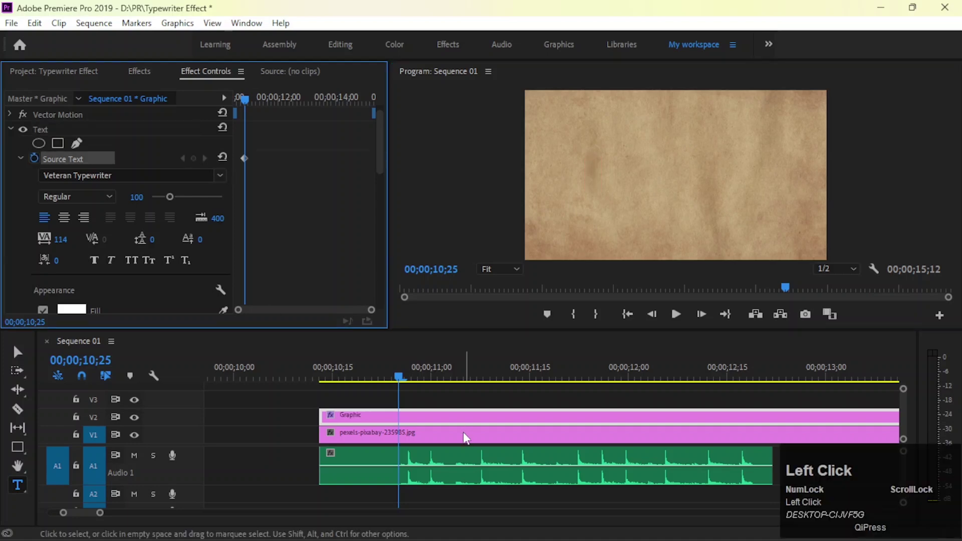
Keyframe the letter "T" at 00;00;10;27 and append "y" at 00;00;11;01 to match the first two typing sounds.
mouse_move(414, 381)
left_mouse_down()
mouse_move(422, 382)
mouse_move(414, 382)
left_mouse_up()
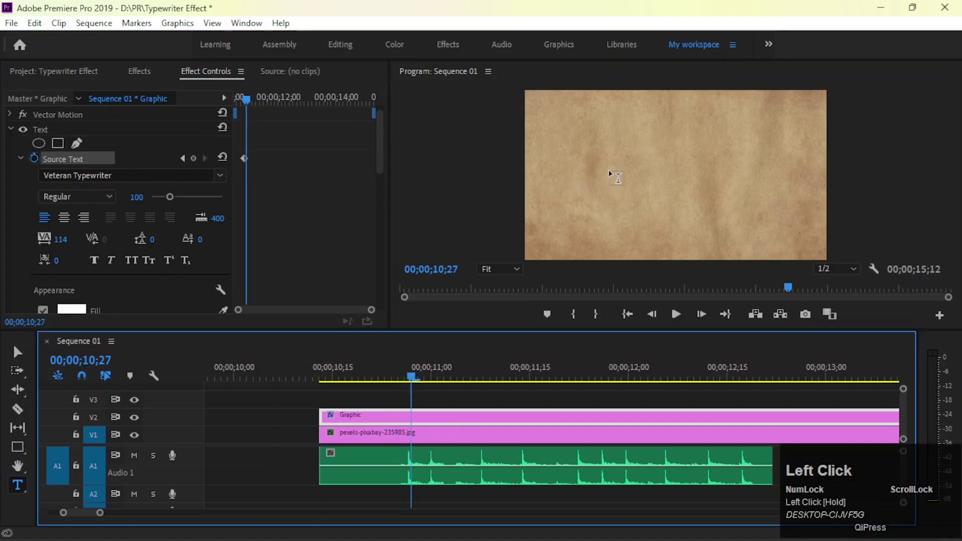
left_click(594, 169)
type("T")
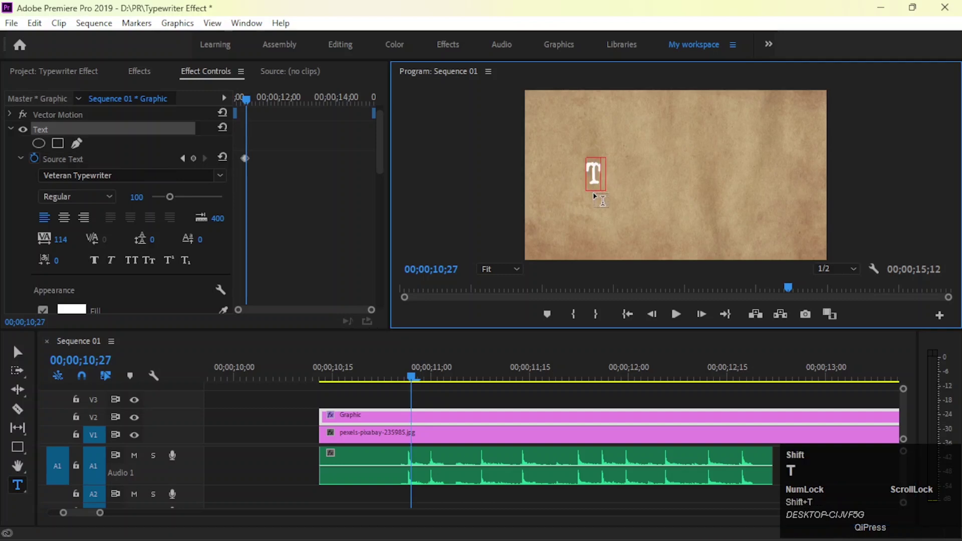
left_click_drag(425, 381, 439, 382)
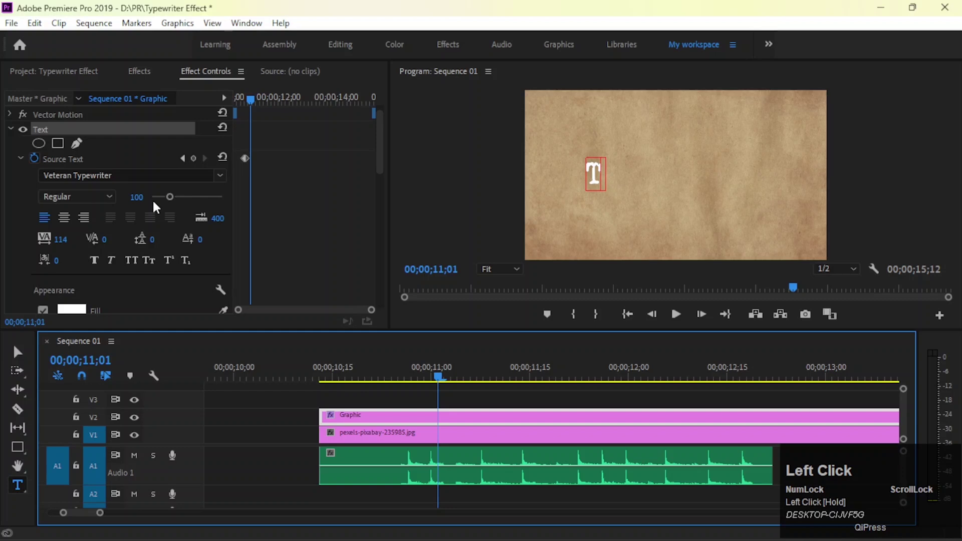
left_click(597, 188)
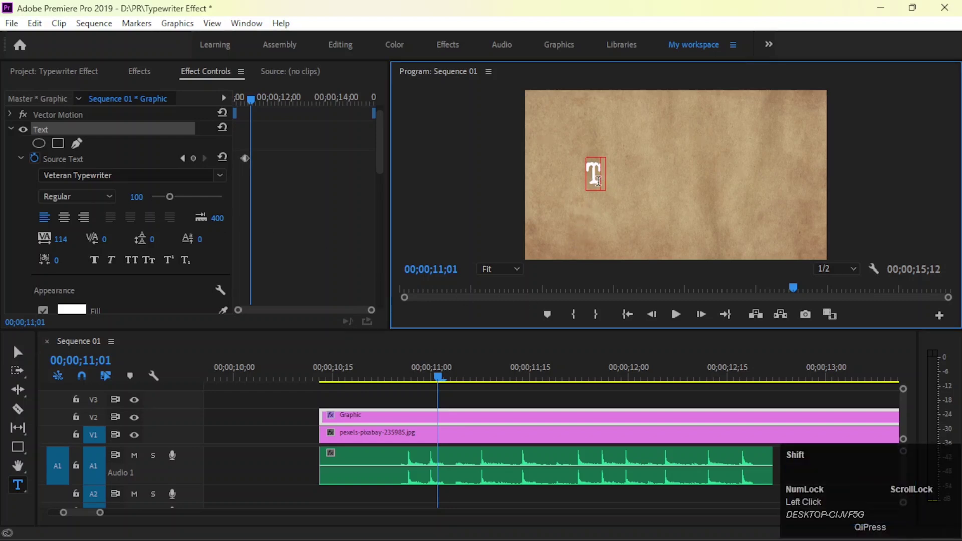
type("y")
Append the letters "p", "e" and "w" at the next three typing sound peaks.
left_click(489, 377)
left_click(635, 179)
type("p")
left_click(530, 377)
left_click(651, 177)
type("e")
left_click(581, 373)
type("w")
Complete the word by appending "r", "i", "t", "e" and "r", one letter at each remaining typing sound peak.
left_click(609, 372)
type("r")
left_click(636, 373)
type("i")
left_click(671, 373)
type("t")
left_click(714, 373)
left_click(734, 173)
type("e")
left_click(748, 373)
left_click(751, 181)
type("r")
Play the second sequence section from 00;00;10;23 to review how the letters sync with the typing sound.
left_click_drag(487, 374, 390, 373)
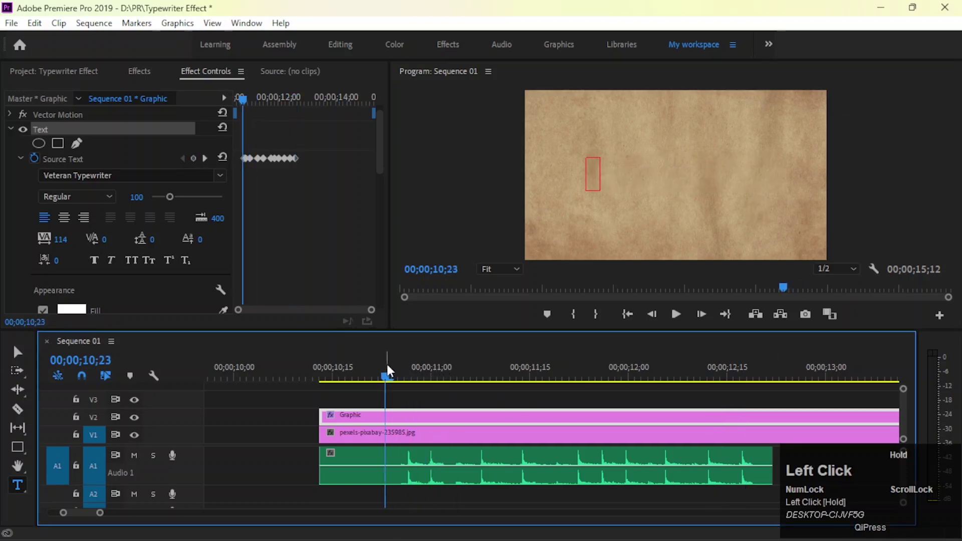
key("space")
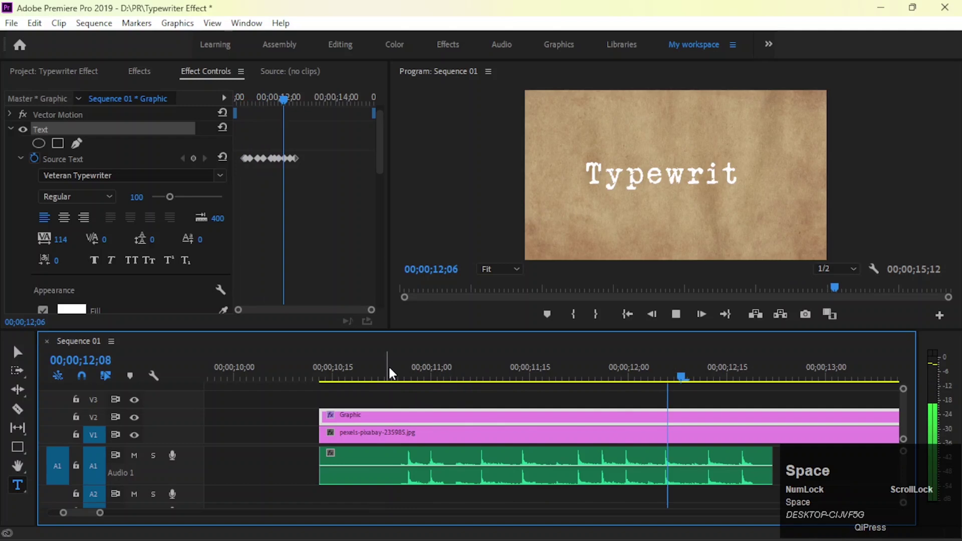
key("space")
left_click(400, 372)
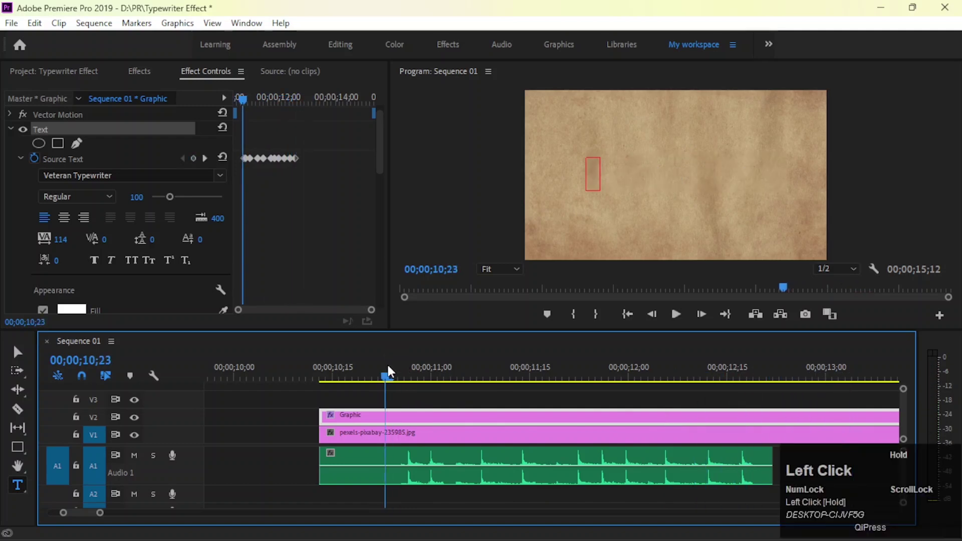
key("space")
key("space")
Draw a thin white vertical rectangle as a cursor just before the letter "T" at 00;00;10;27.
left_click(404, 375)
mouse_move(404, 375)
left_mouse_down()
mouse_move(393, 380)
mouse_move(442, 381)
mouse_move(418, 380)
left_mouse_up()
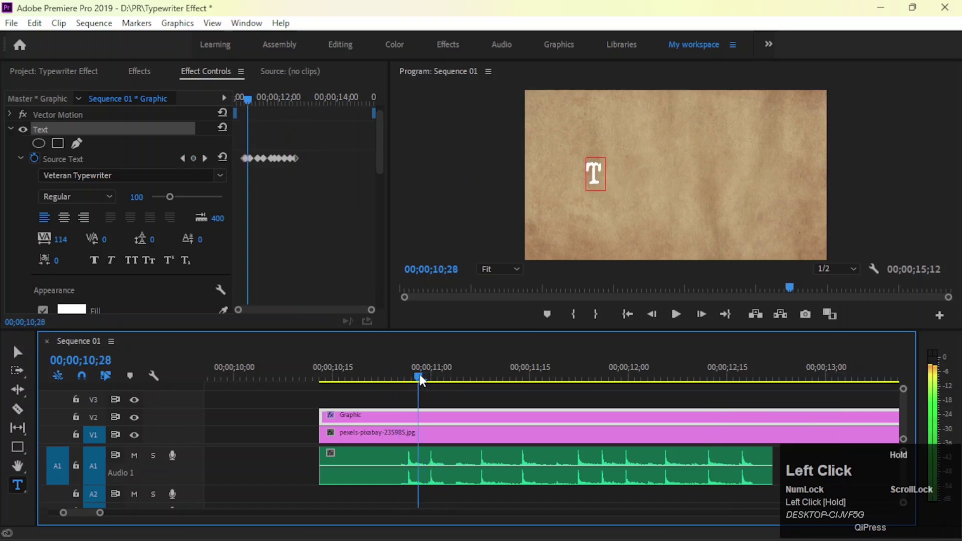
left_click_drag(250, 105, 249, 102)
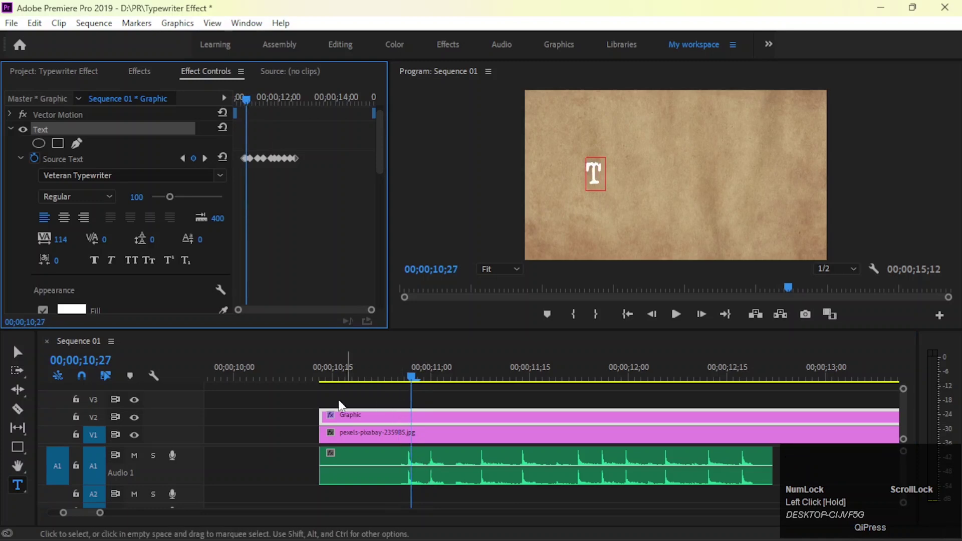
left_click(299, 407)
left_click(28, 447)
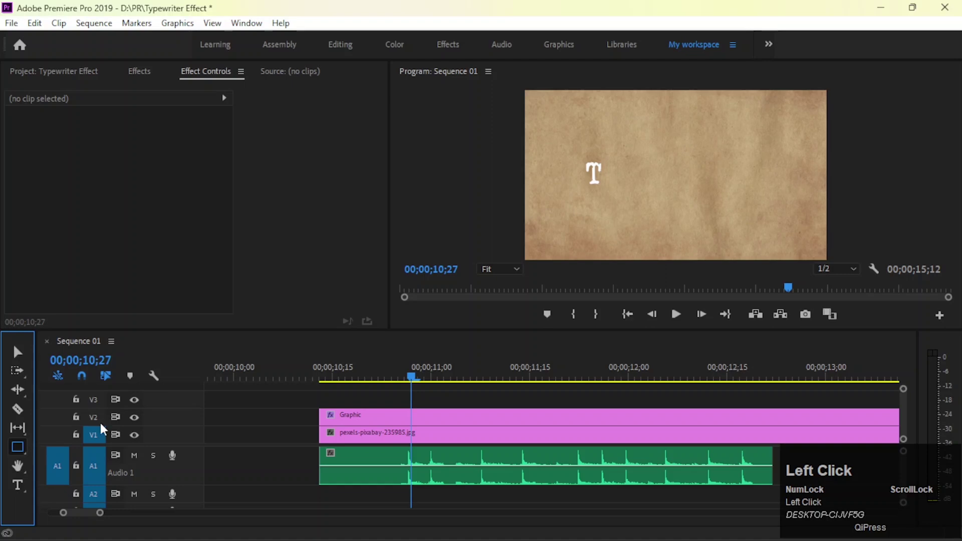
left_click_drag(575, 160, 581, 194)
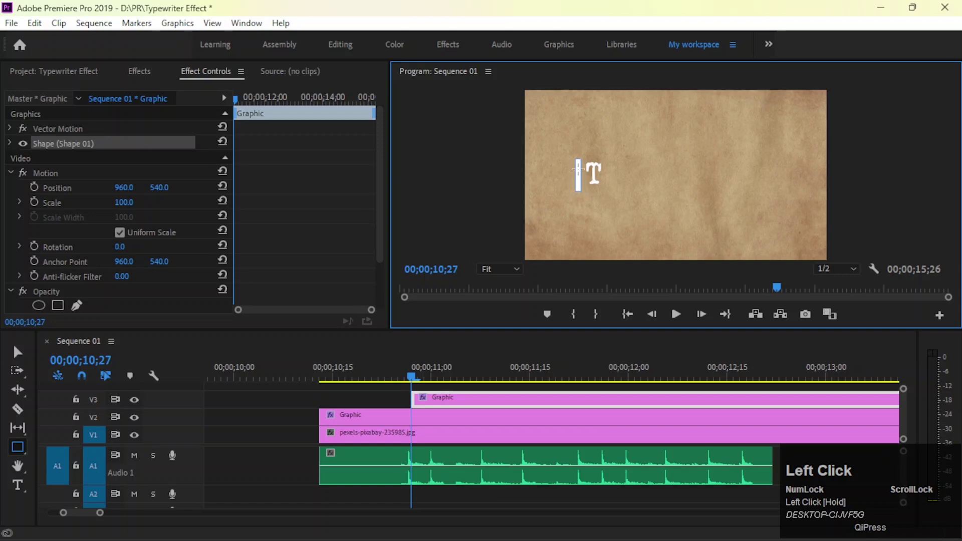
Extend the start of the V3 cursor clip back to about 00;00;10;19.
key("Up")
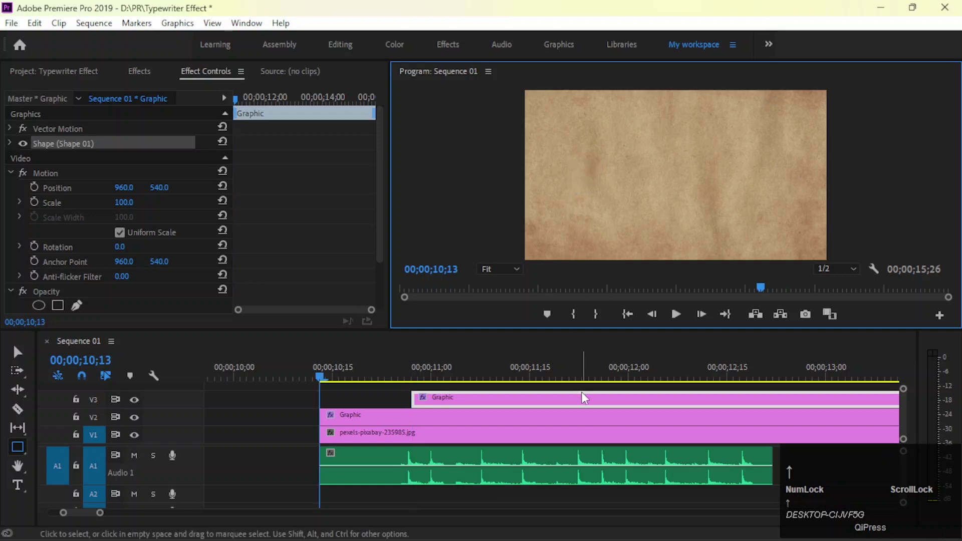
left_click(17, 351)
left_click_drag(414, 397, 359, 397)
Apply the Roughen Edges effect to the V3 cursor graphic.
left_click(404, 374)
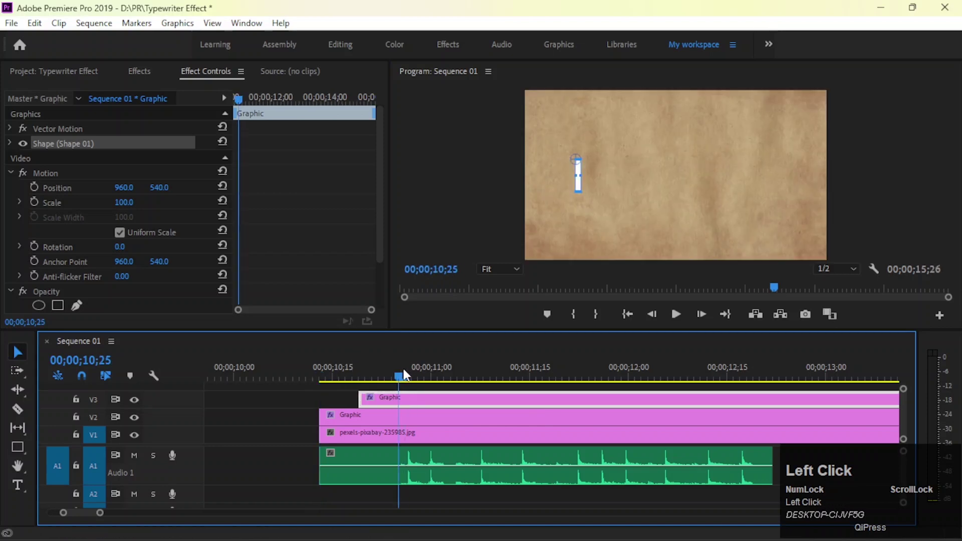
left_click(140, 75)
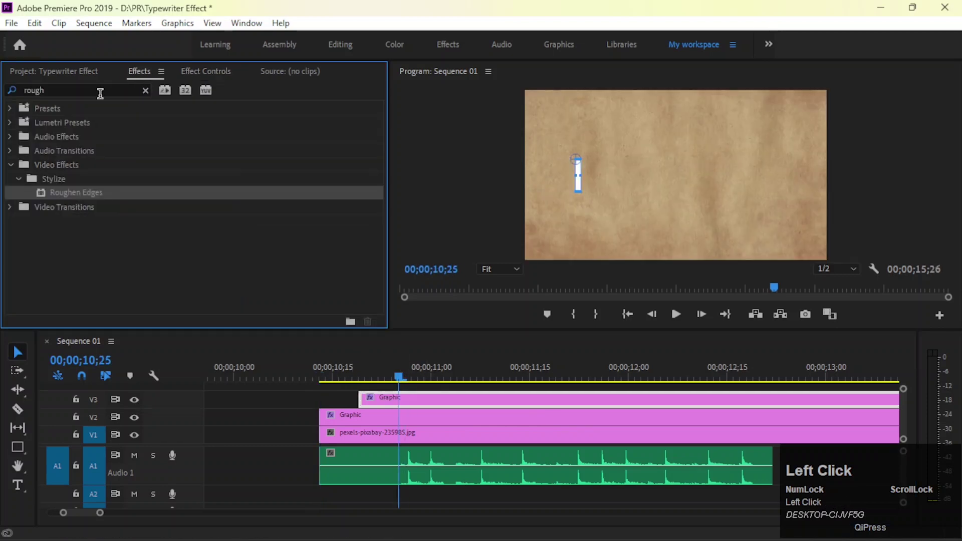
left_click_drag(342, 341, 392, 398)
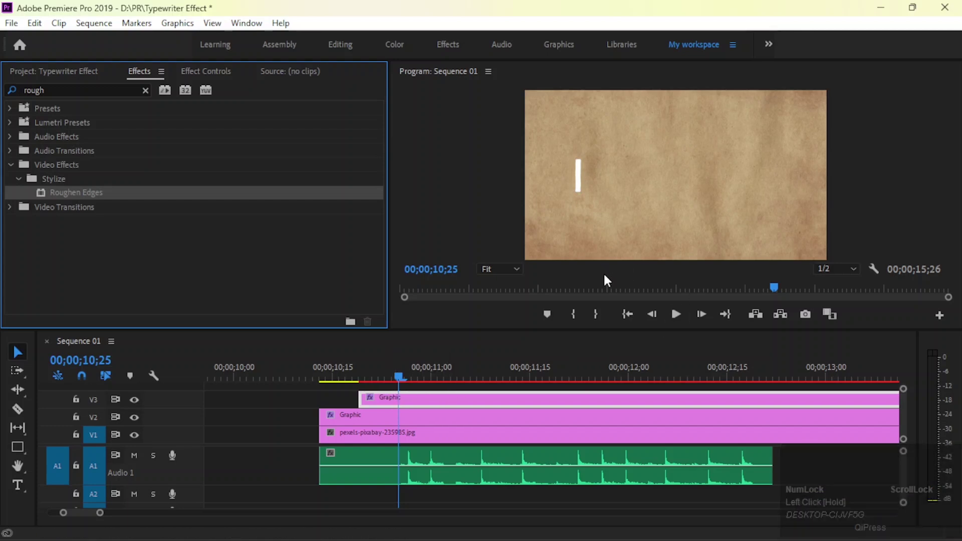
Examine the cursor's roughened edges at 100% and 75% preview zoom, comparing them with the letter "T" at 00;00;10;27.
left_click(499, 273)
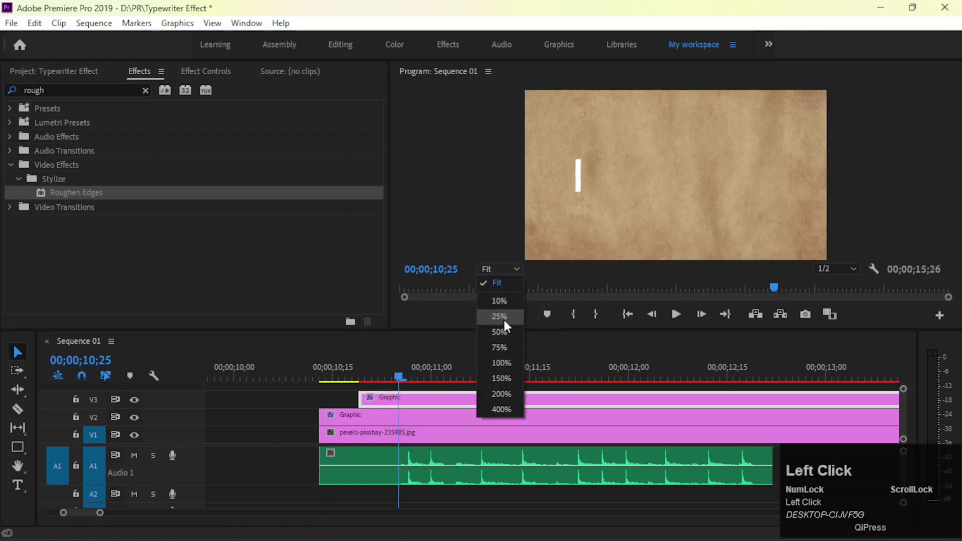
left_click(501, 359)
left_click_drag(633, 256, 532, 257)
left_click(498, 269)
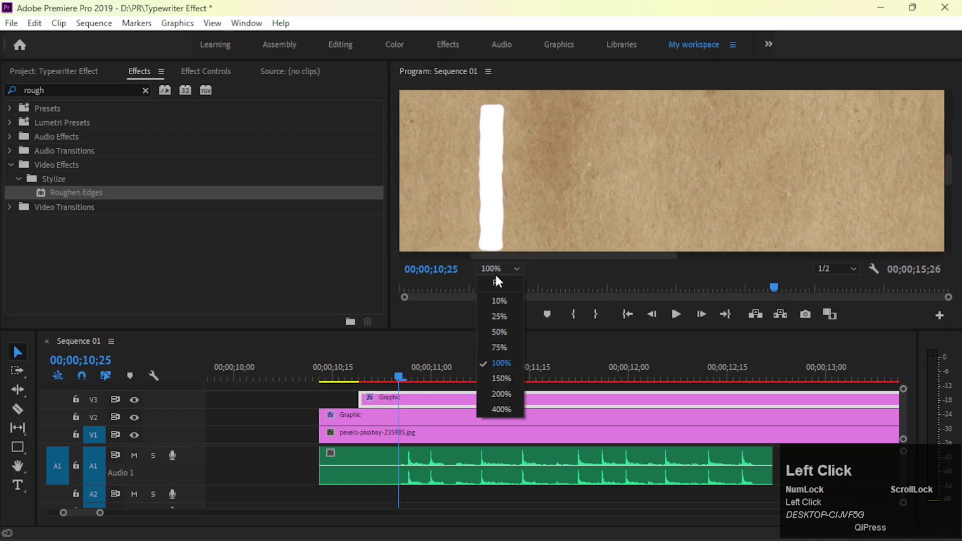
left_click(506, 350)
left_click_drag(949, 174, 947, 193)
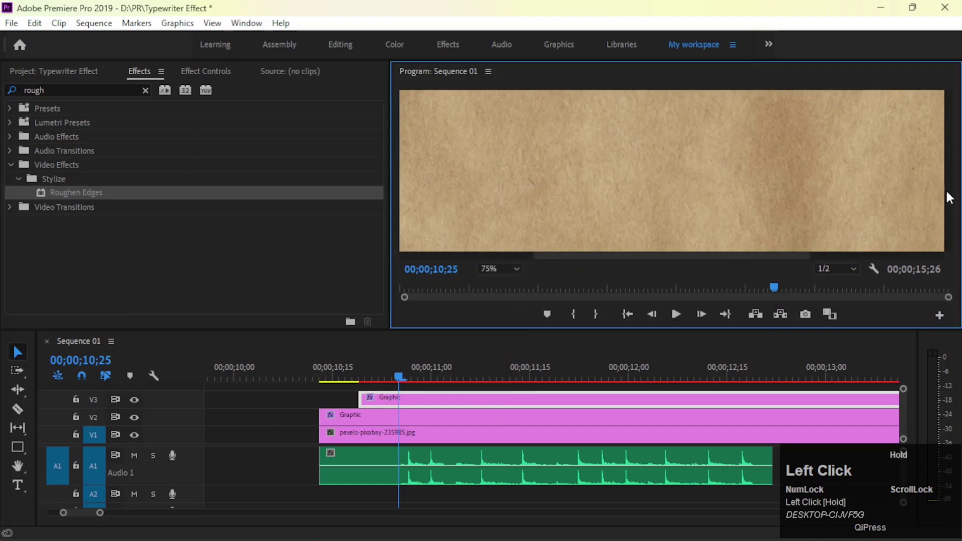
left_click_drag(709, 256, 617, 254)
left_click_drag(948, 201, 949, 180)
left_click_drag(401, 371, 413, 370)
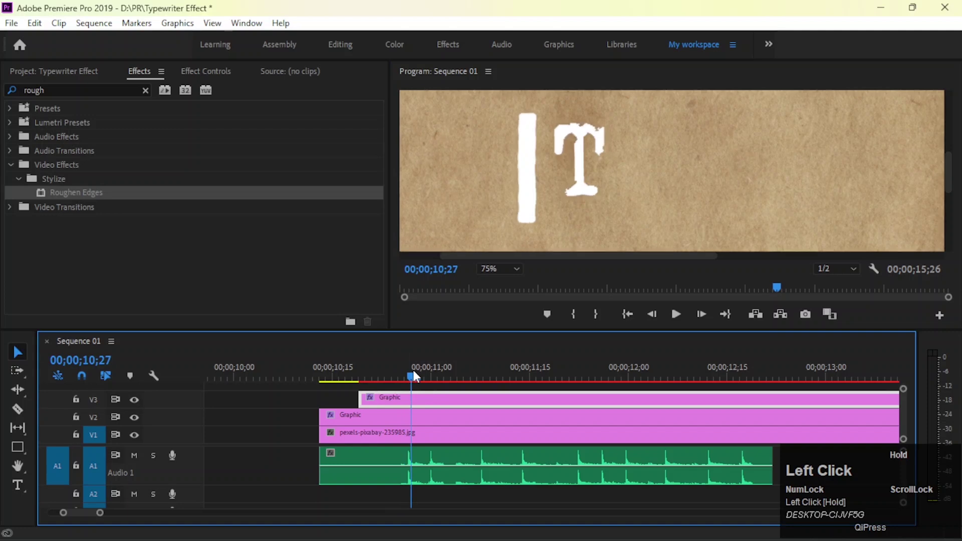
left_click(496, 269)
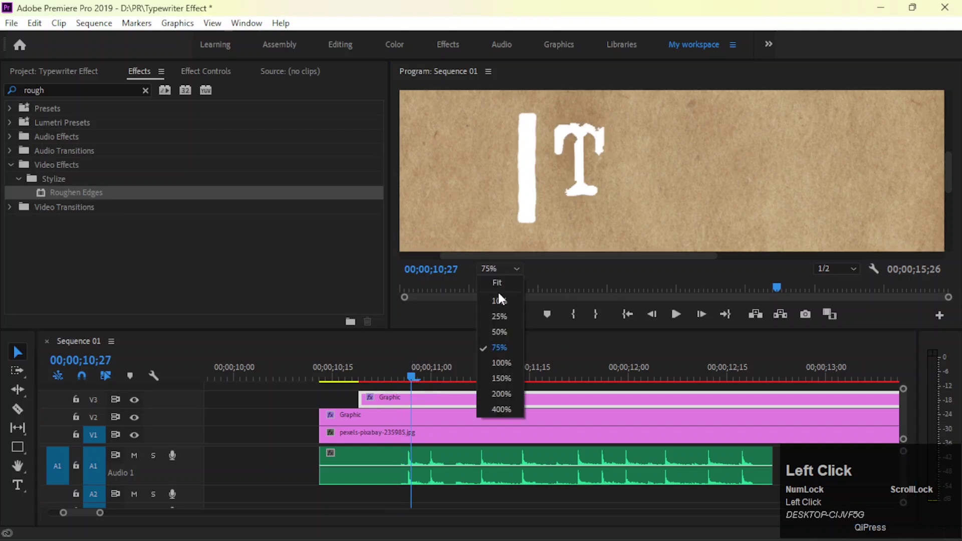
left_click(498, 284)
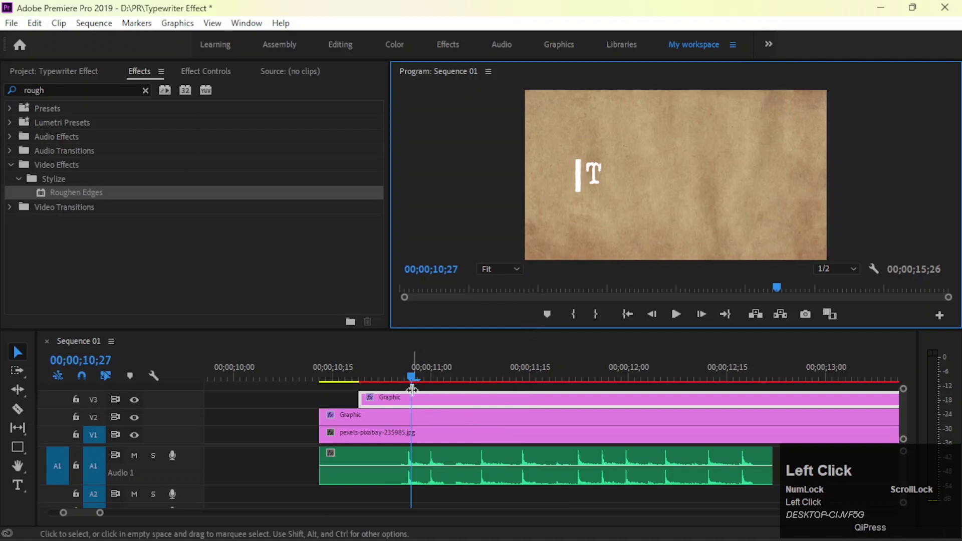
Start a Position animation on the V3 cursor's Shape 01 with a first keyframe at 00;00;10;26, before the "T".
left_click_drag(409, 378, 404, 377)
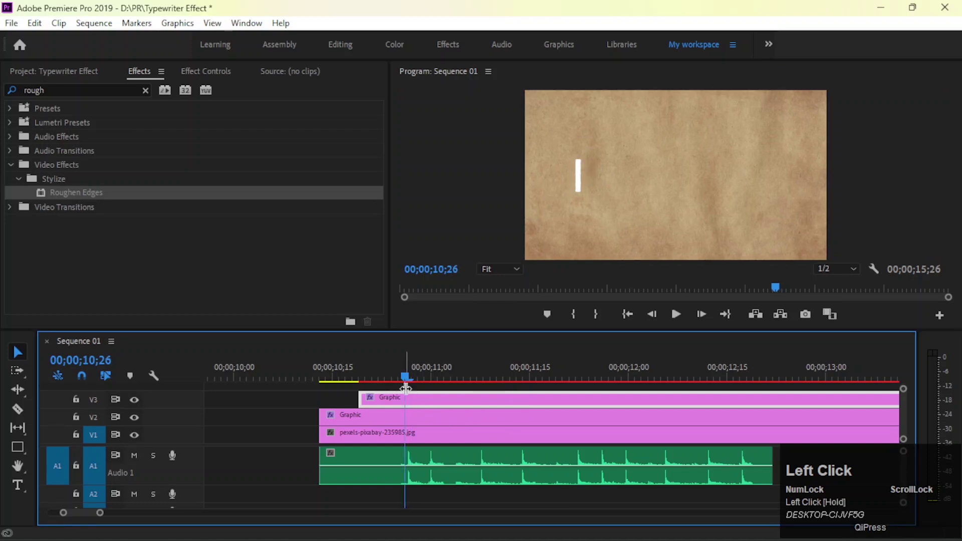
left_click(206, 71)
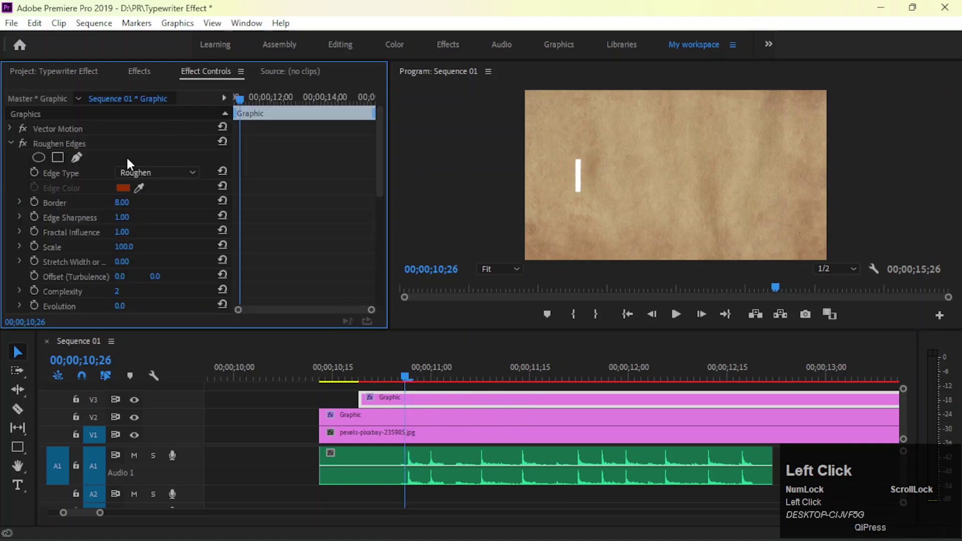
left_click(10, 144)
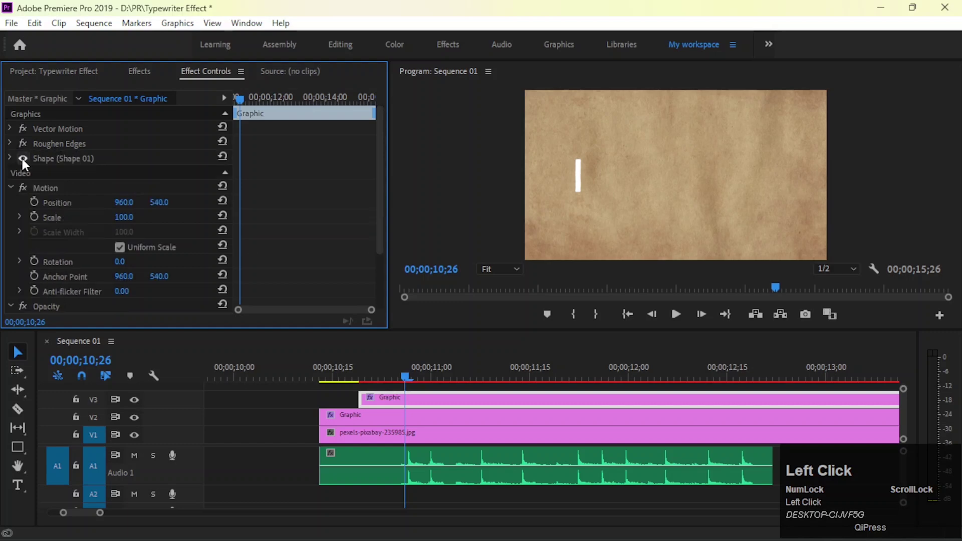
left_click(9, 159)
scroll(71, 210, "down", 4)
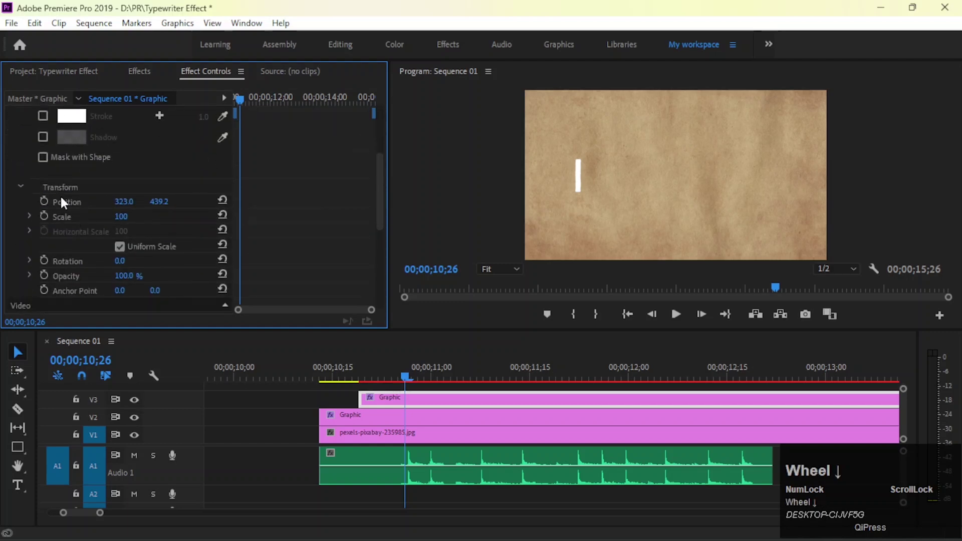
left_click(44, 200)
Keyframe the cursor's horizontal position after the letters T, y and p, using 505 at 00;00;10;27 and 768 at 00;00;11;09.
left_click_drag(406, 374, 415, 380)
left_click_drag(125, 201, 216, 201)
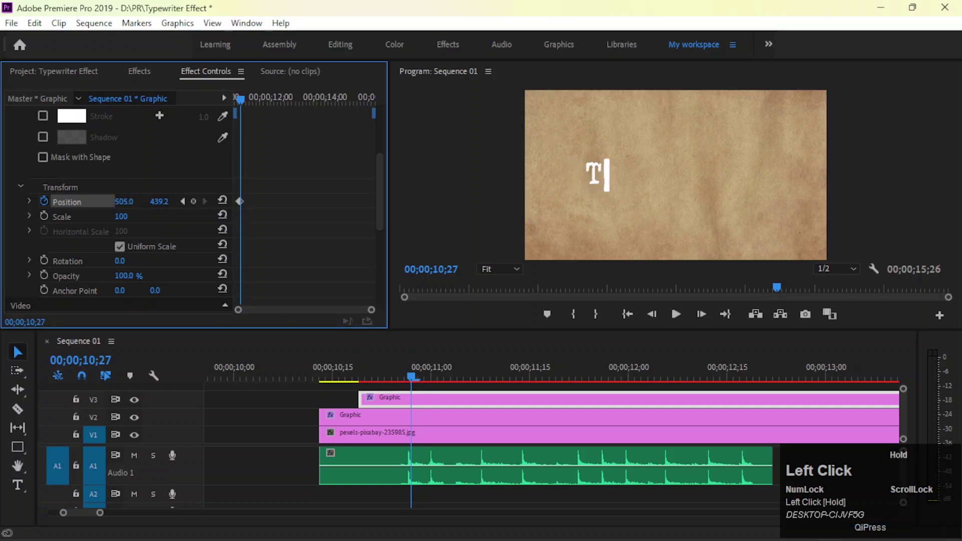
left_click_drag(420, 379, 442, 381)
left_click_drag(125, 201, 190, 201)
left_click(490, 379)
left_click_drag(125, 201, 191, 201)
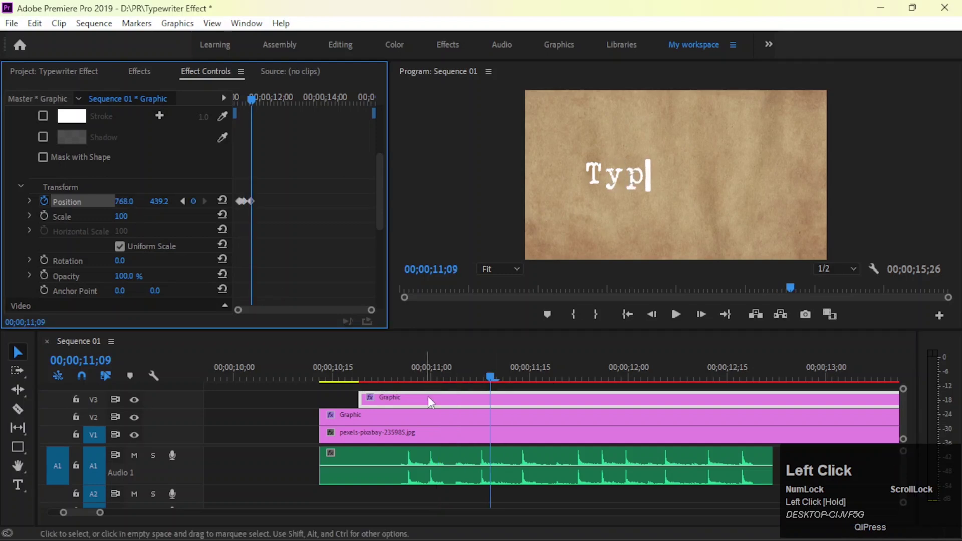
Keyframe the cursor's horizontal position after the letters e, w, r and i, using 1021 at 00;00;11;23 and 1236 at 00;00;12;01.
left_click(531, 376)
left_click_drag(125, 200, 188, 201)
left_click(580, 376)
left_click_drag(124, 201, 189, 201)
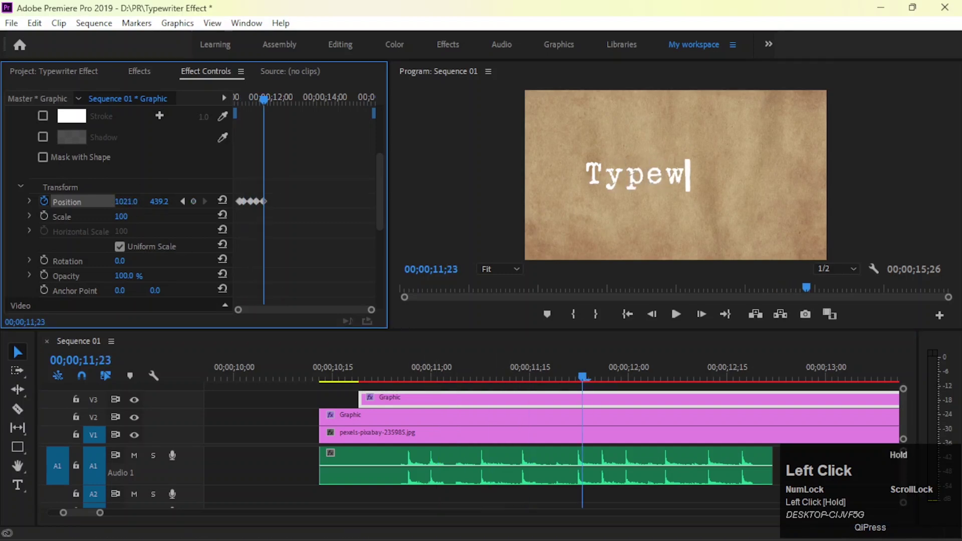
left_click(614, 376)
left_click_drag(125, 201, 190, 201)
left_click(634, 377)
left_click_drag(125, 201, 189, 201)
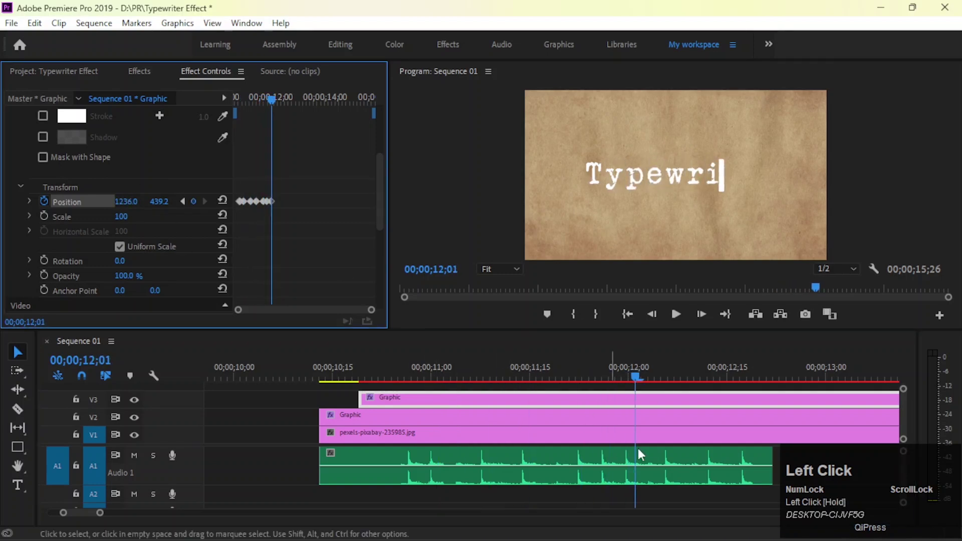
Keyframe the cursor's horizontal position after the last letters t, e and r, using 1356 after the t and 1608 at 00;00;12;18.
left_click(675, 377)
left_click(722, 377)
key("Left")
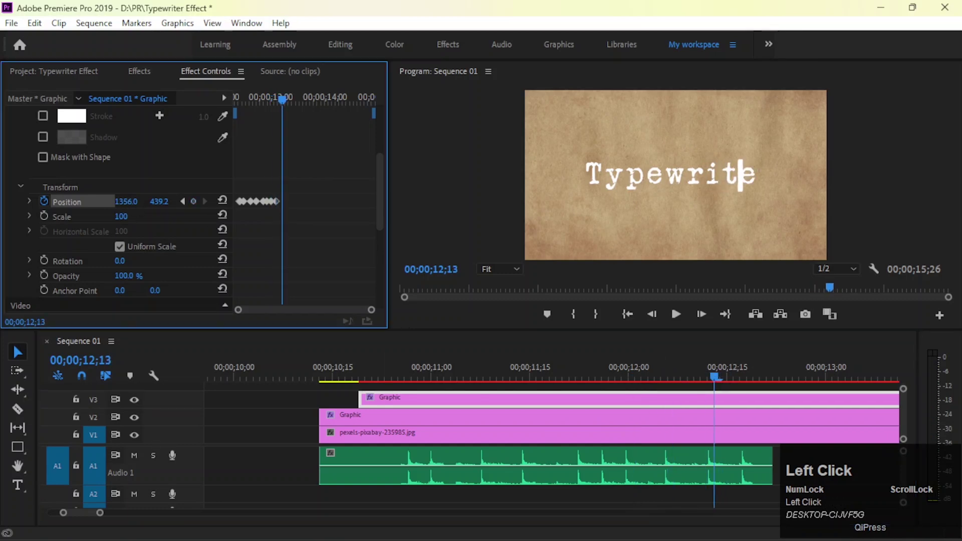
left_click_drag(125, 201, 189, 201)
left_click_drag(723, 375, 749, 375)
left_click_drag(121, 209, 165, 209)
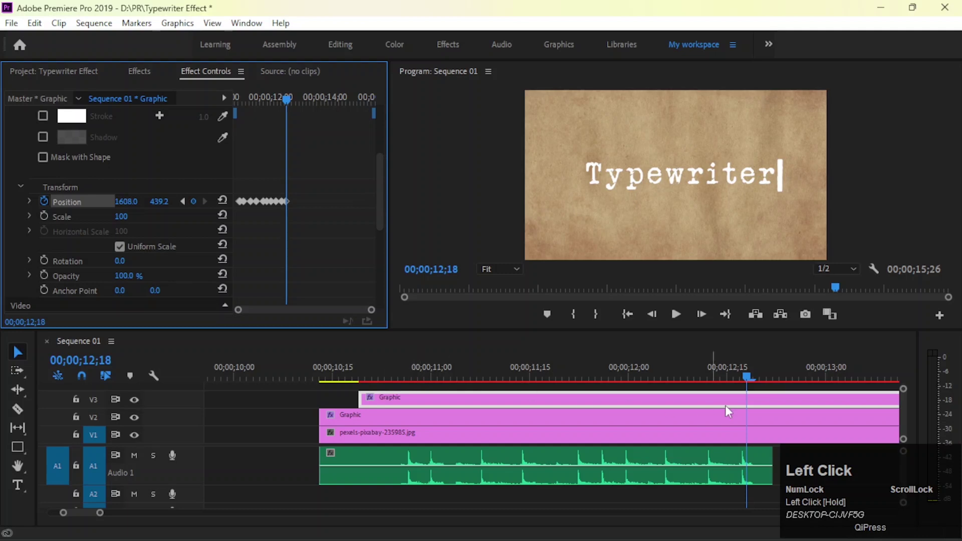
Play the second section from 00;00;10;22 and again from 00;00;10;24 to review how the cursor follows the letters.
left_click_drag(415, 376, 380, 377)
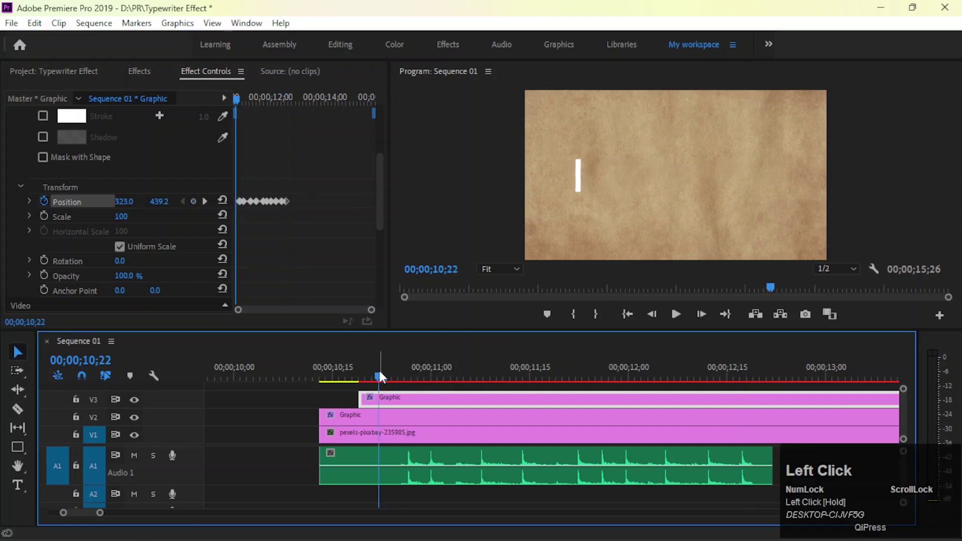
key("space")
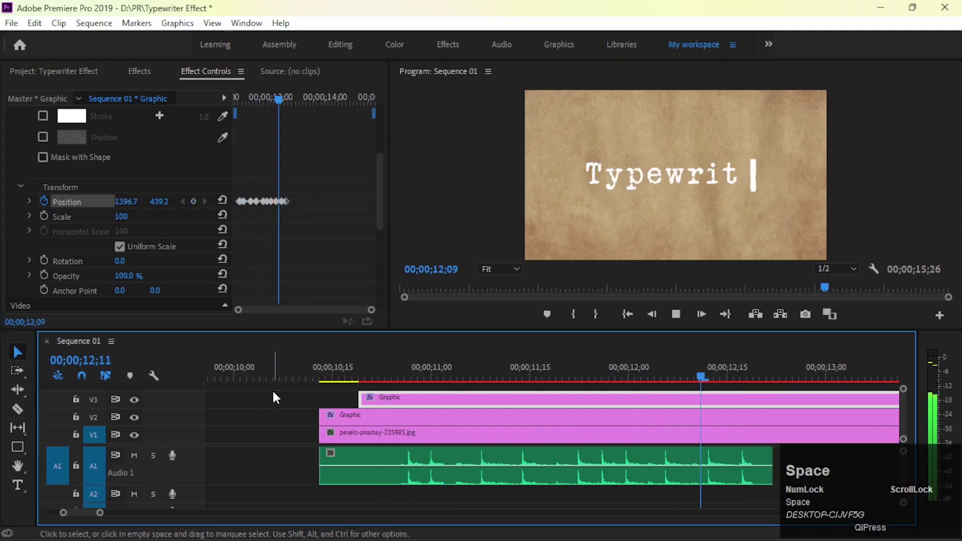
left_click(404, 376)
left_click_drag(404, 376, 391, 375)
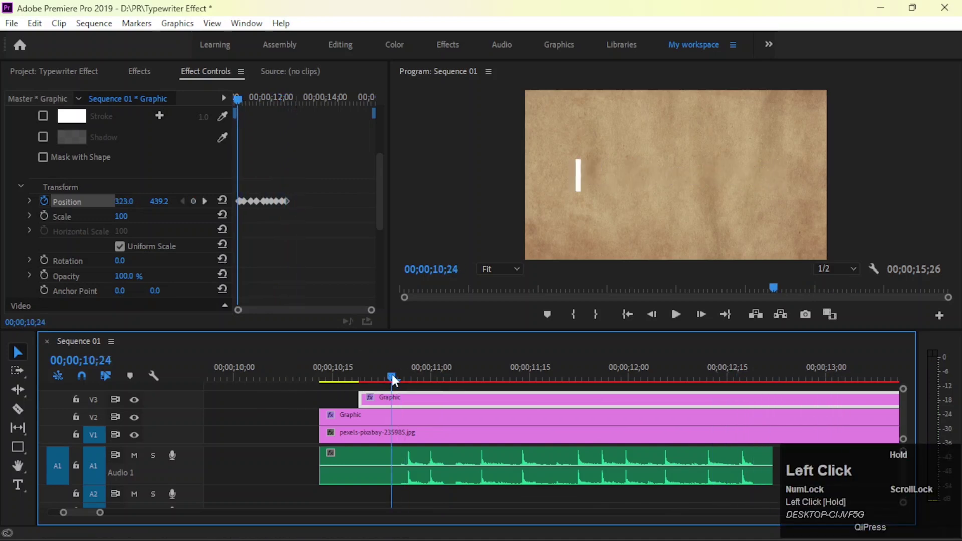
key("space")
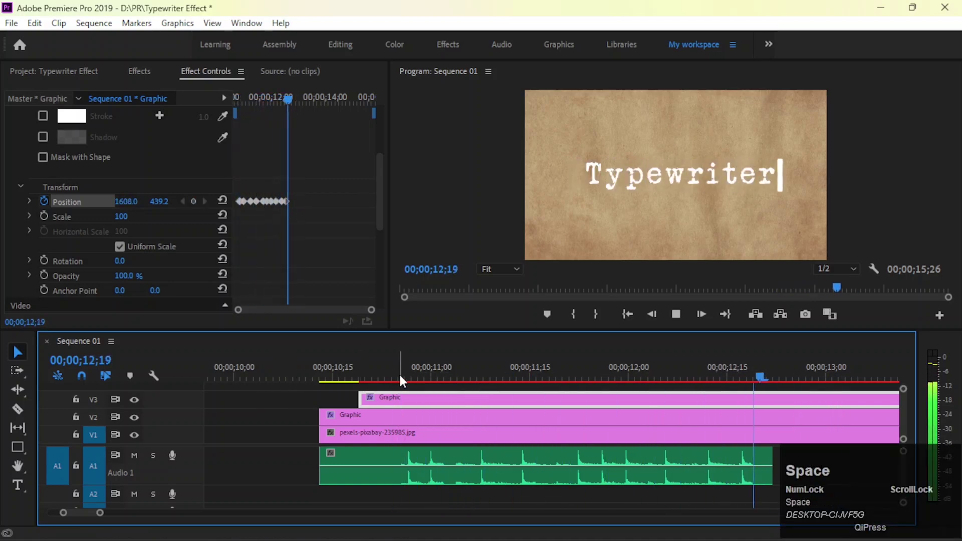
key("space")
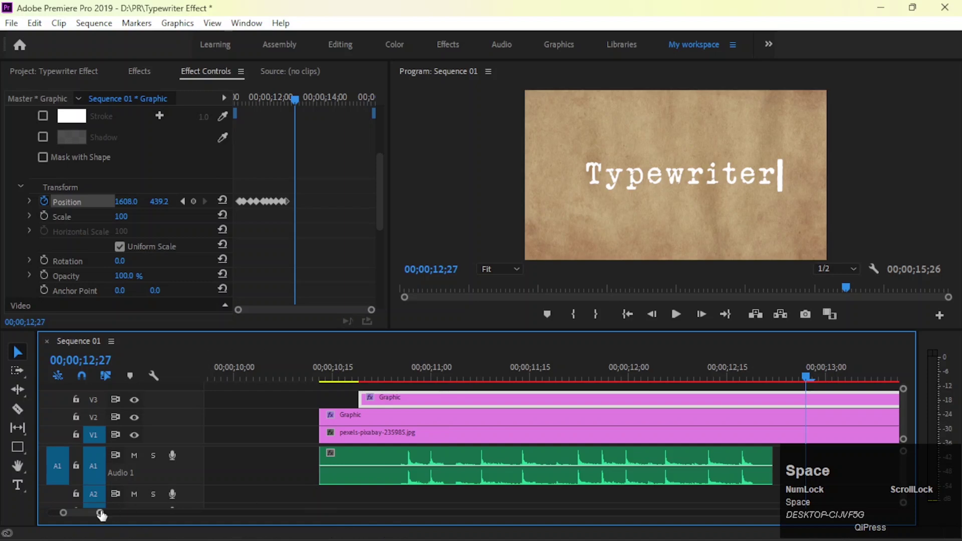
left_click_drag(100, 513, 199, 513)
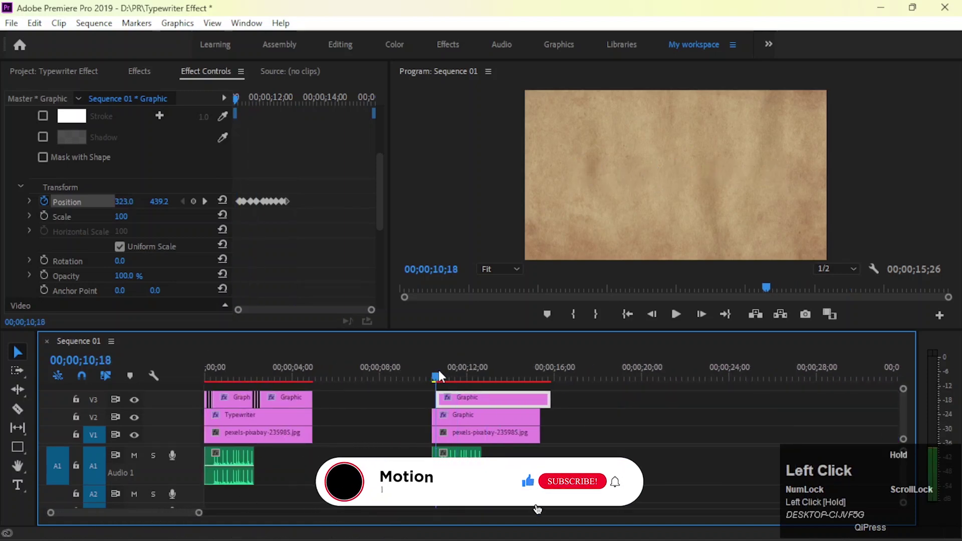